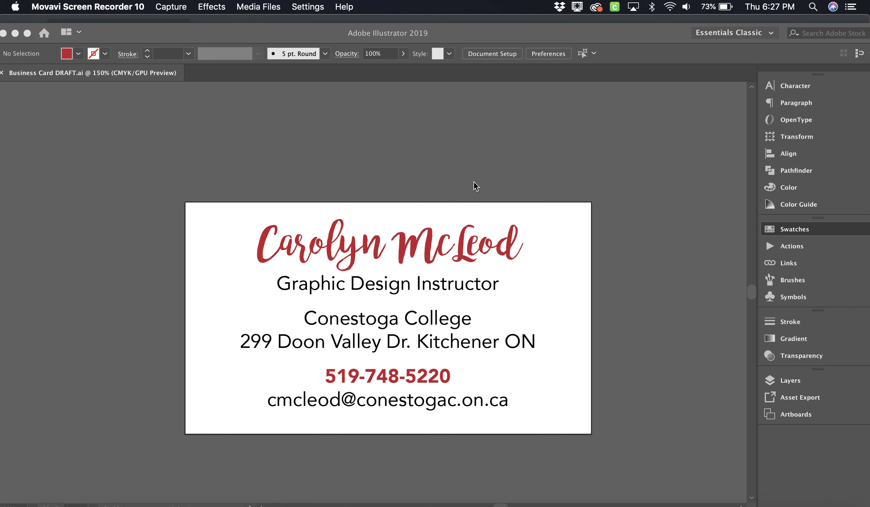
Select the card's red script name and contact text together, then deselect everything
click(417, 254)
shift+click(417, 254)
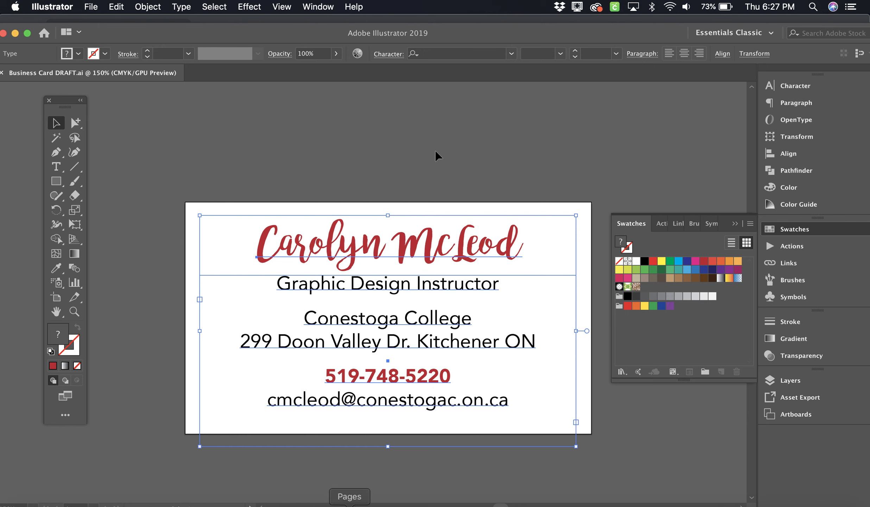
click(446, 145)
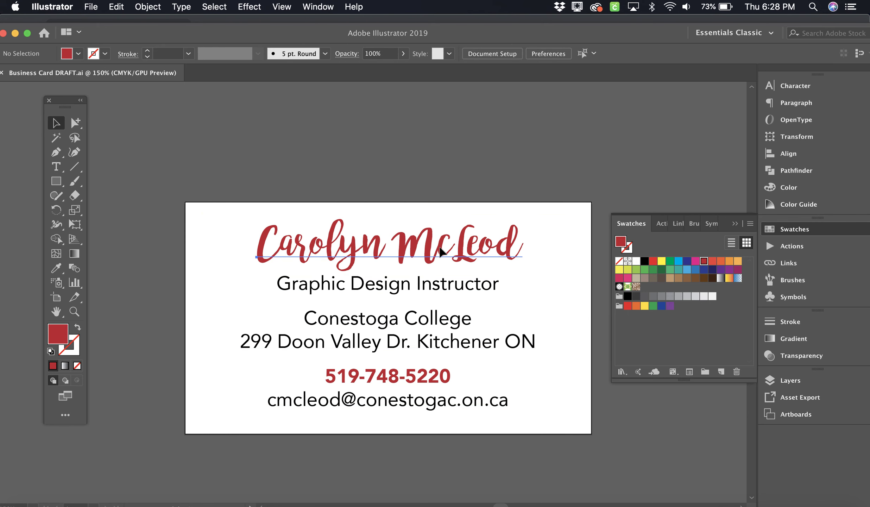
click(440, 248)
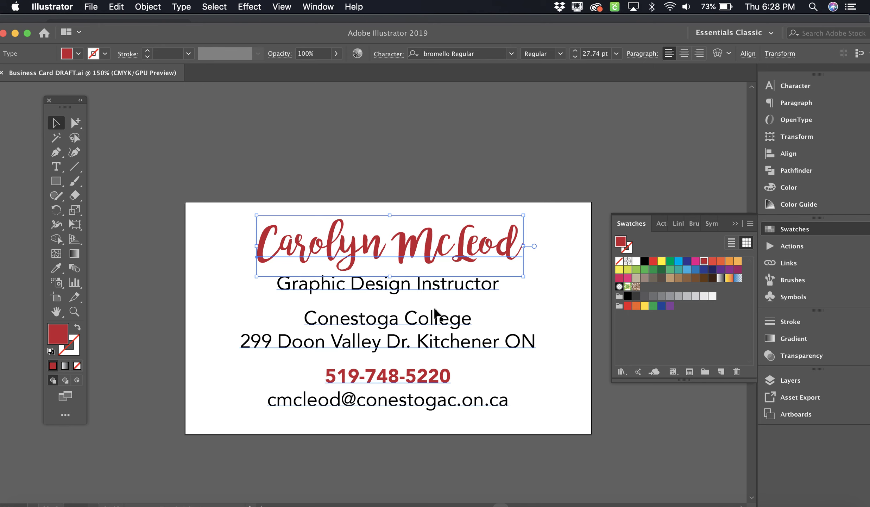
shift+click(434, 321)
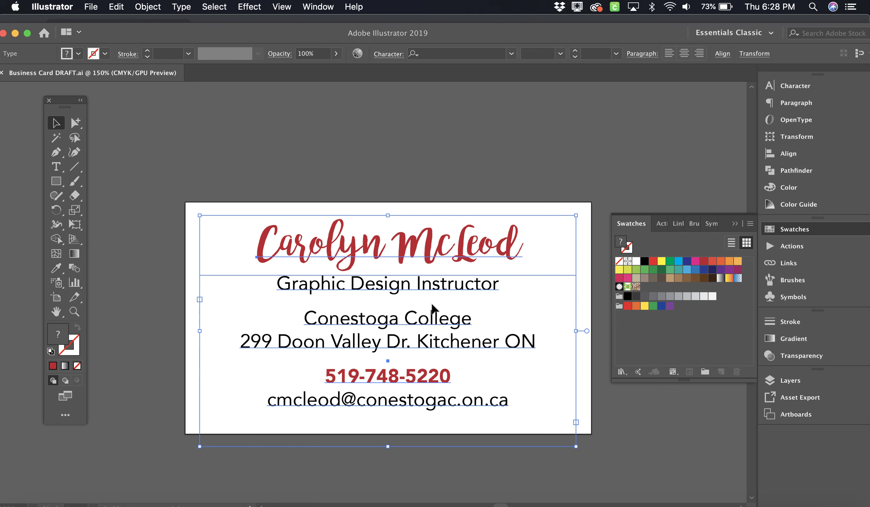
click(451, 158)
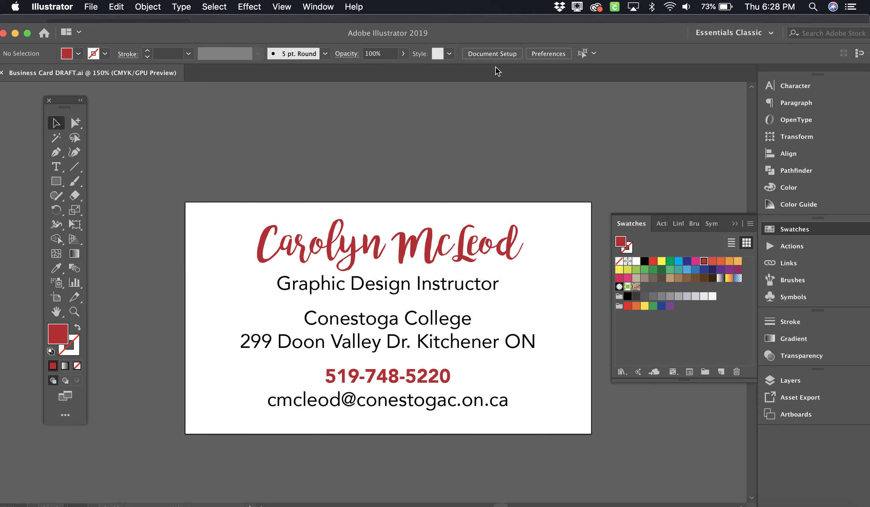
Resize the artboard to 8.5 in wide by 11 in high and zoom out to the whole page
click(492, 54)
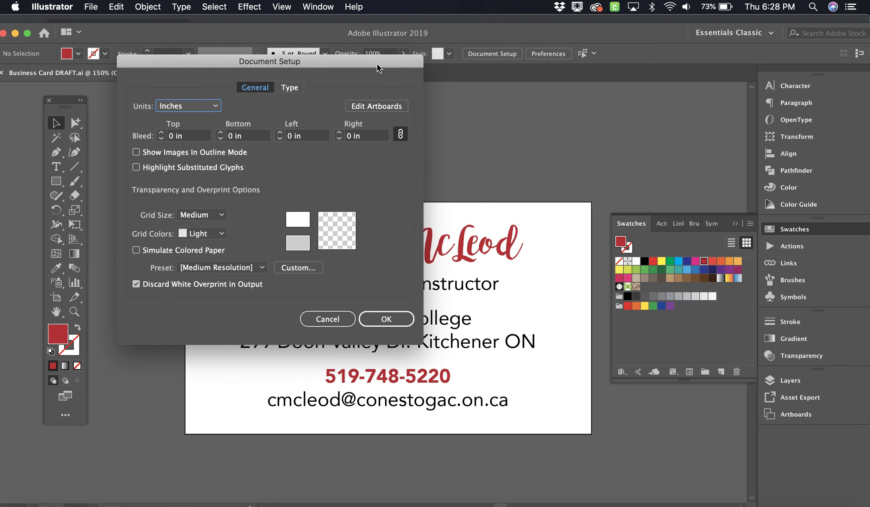
click(377, 106)
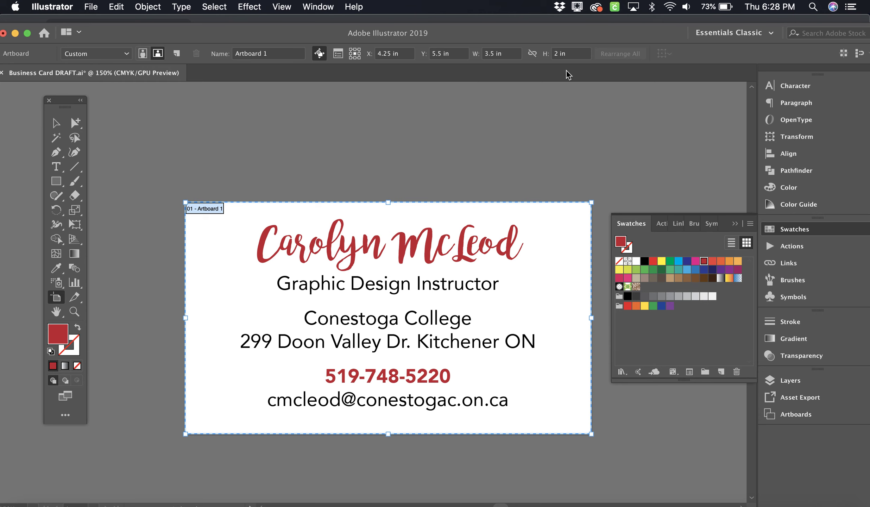
click(507, 54)
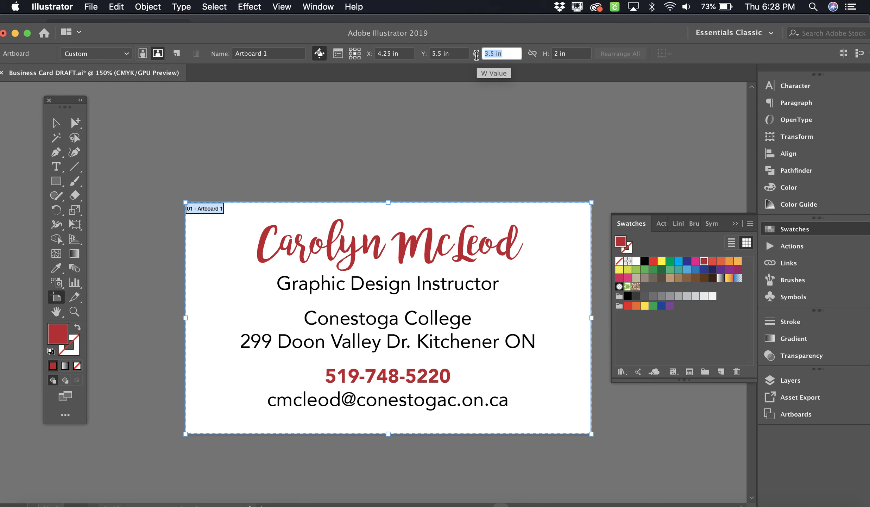
text(8.5)
key(Tab)
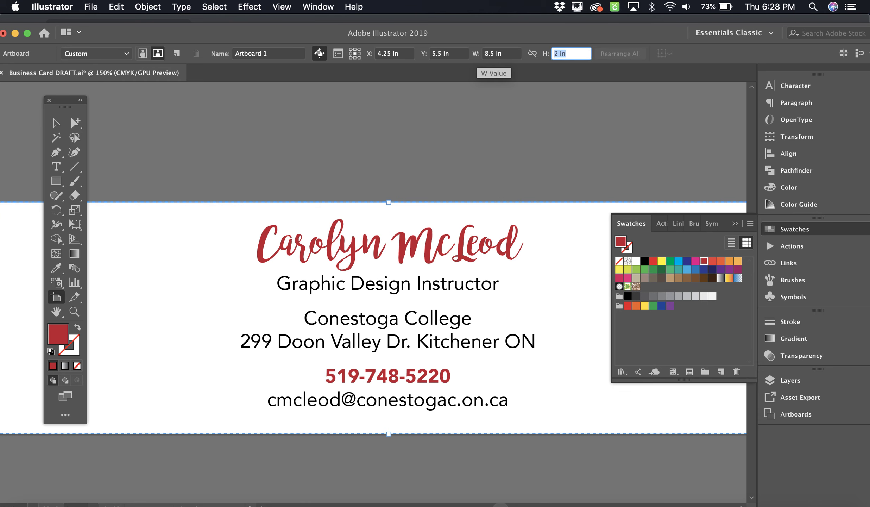
text(11)
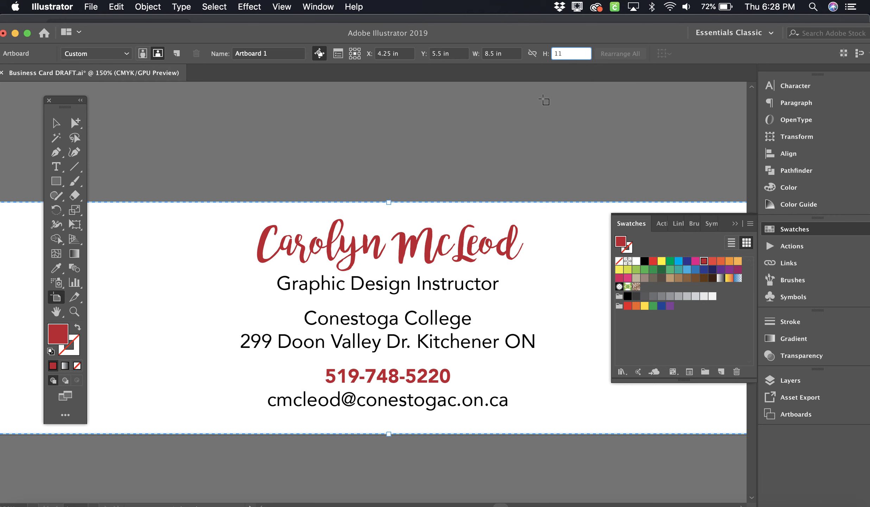
key(Return)
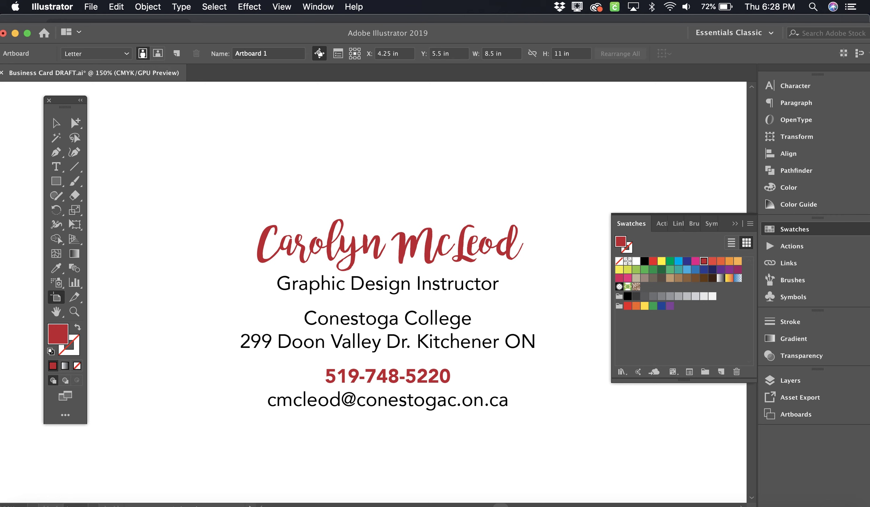
key(super+minus)
key(super+minus)
key(super+minus)
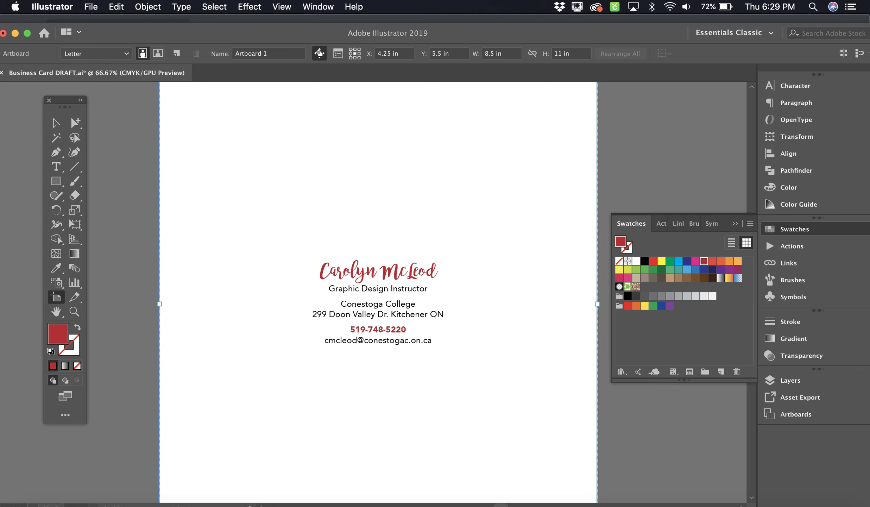
key(super+minus)
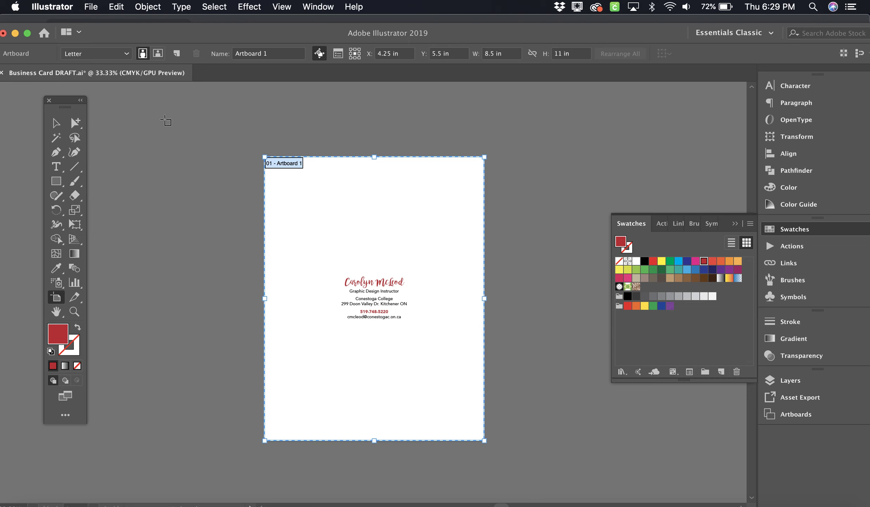
click(56, 124)
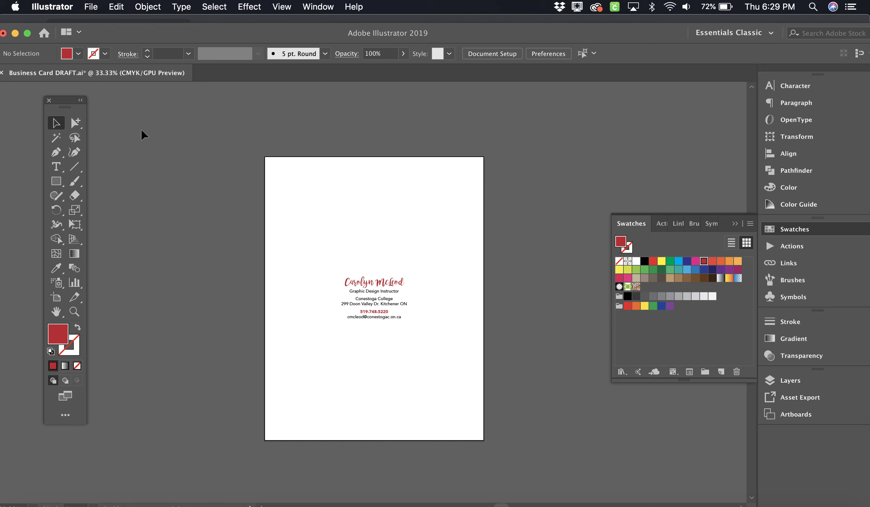
Drag the red script name up to the top of the letter page, leaving the contact block centred
drag(393, 286, 382, 183)
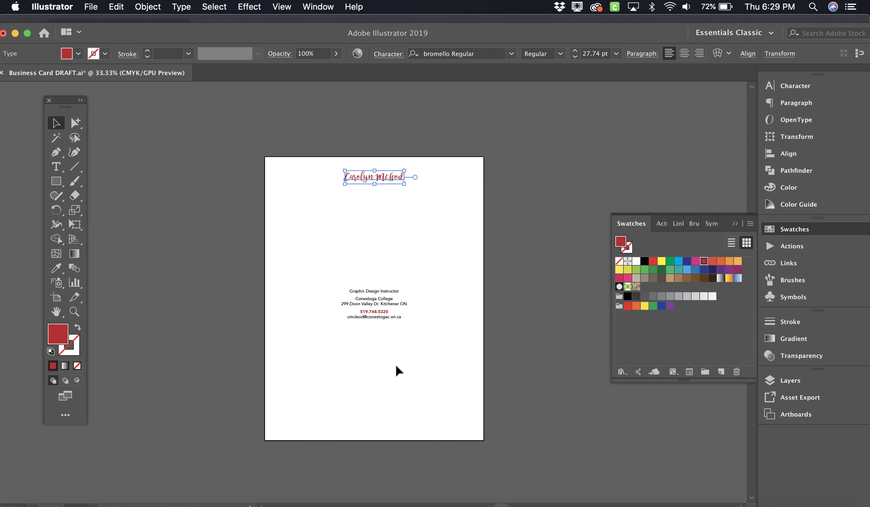
click(386, 297)
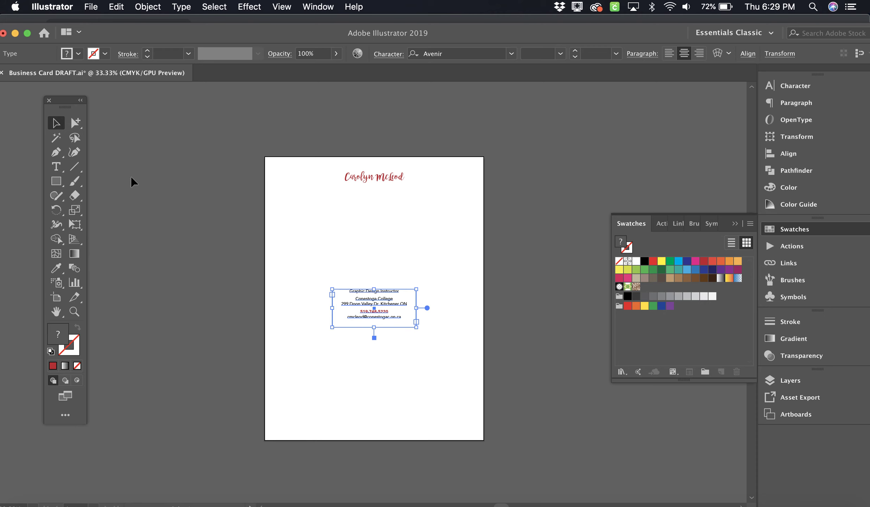
click(59, 171)
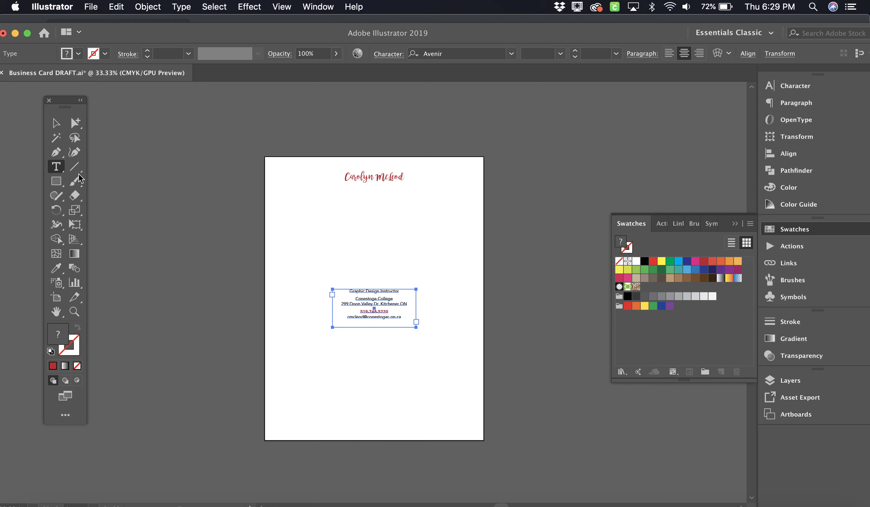
Cut the 'Graphic Design Instructor' line out of the contact text block
drag(400, 289, 342, 289)
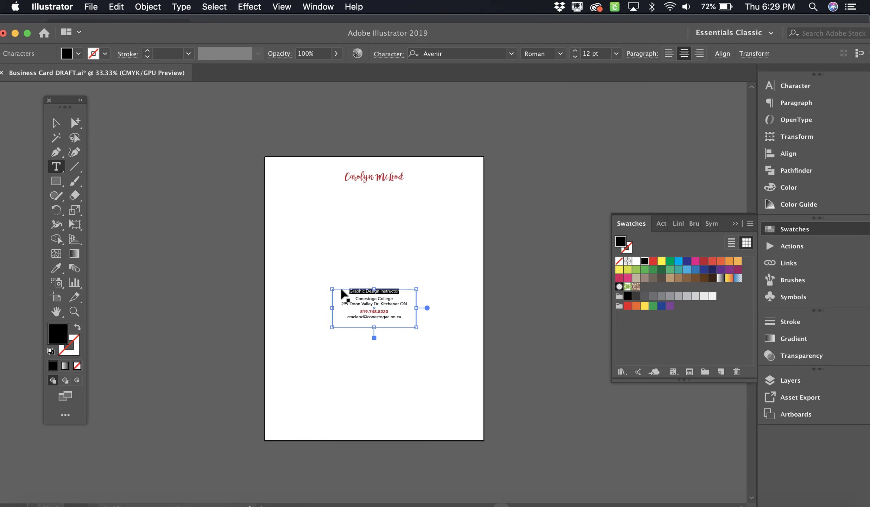
key(super+equal)
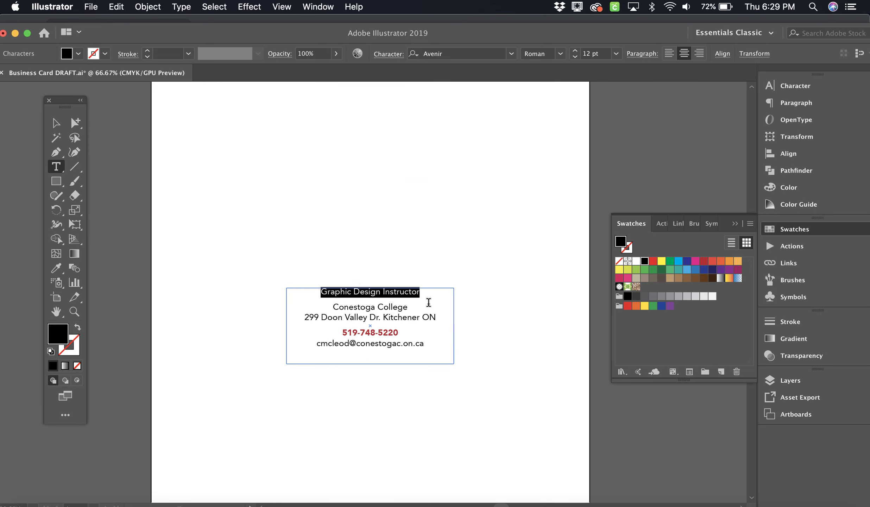
click(431, 289)
drag(402, 289, 290, 291)
key(super)
key(super+x)
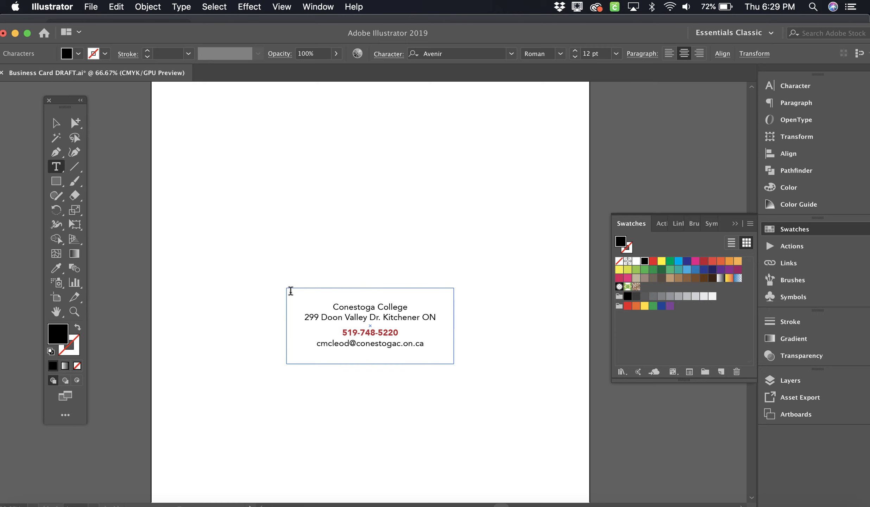
scroll(387, 206, up, 5)
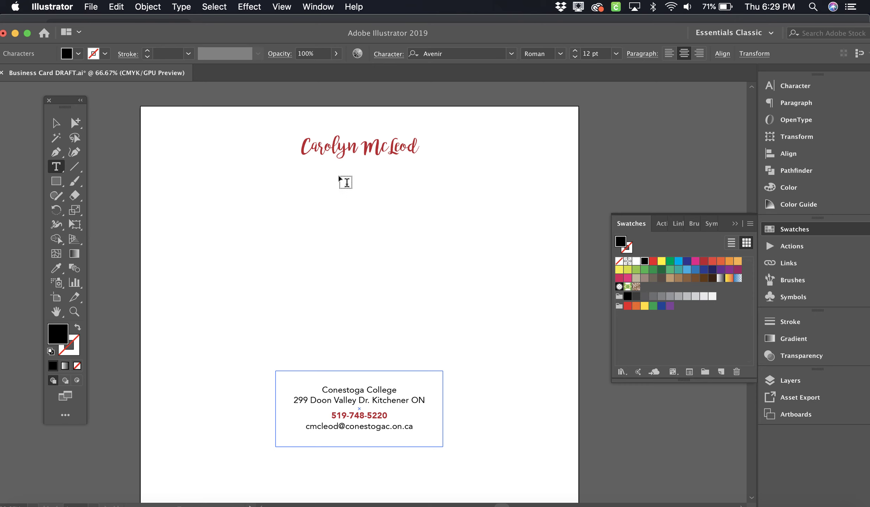
key(Escape)
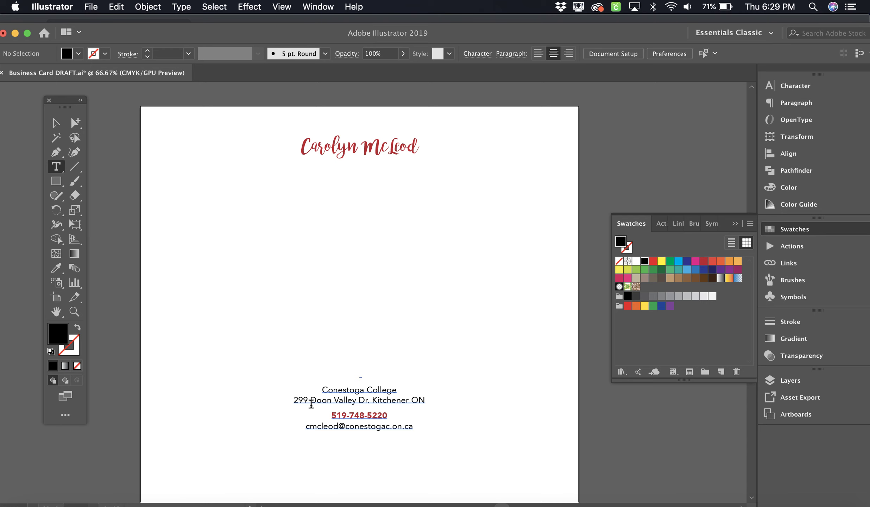
Paste 'Graphic Design Instructor' as a new text line just below the script name
click(313, 174)
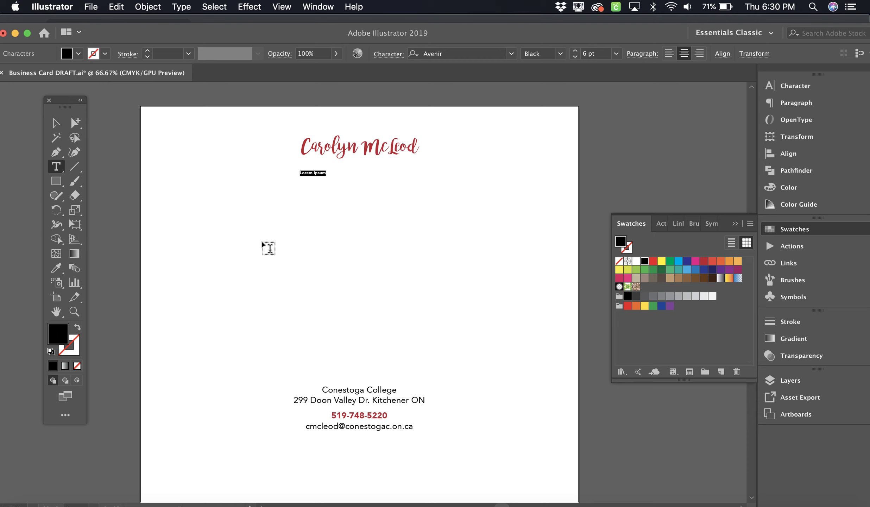
key(super+v)
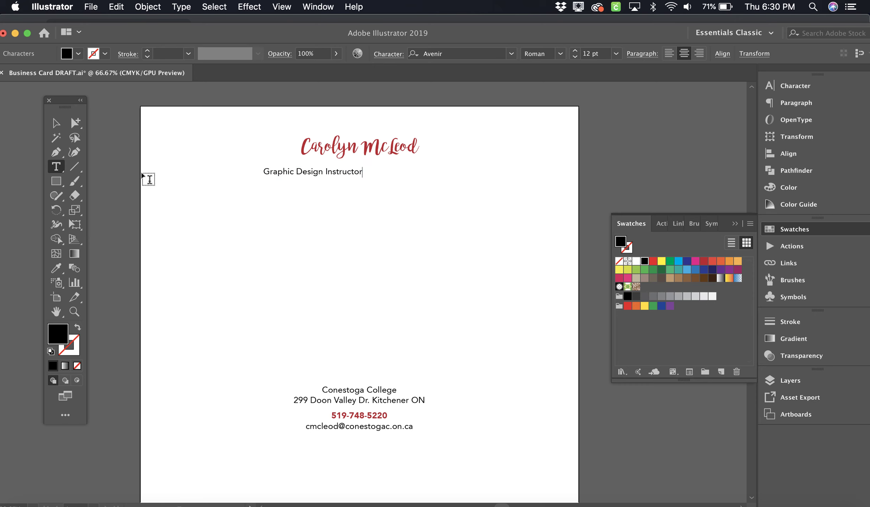
click(55, 124)
Drag the Graphic Design Instructor line until Smart Guides centre it under the red script name
click(276, 176)
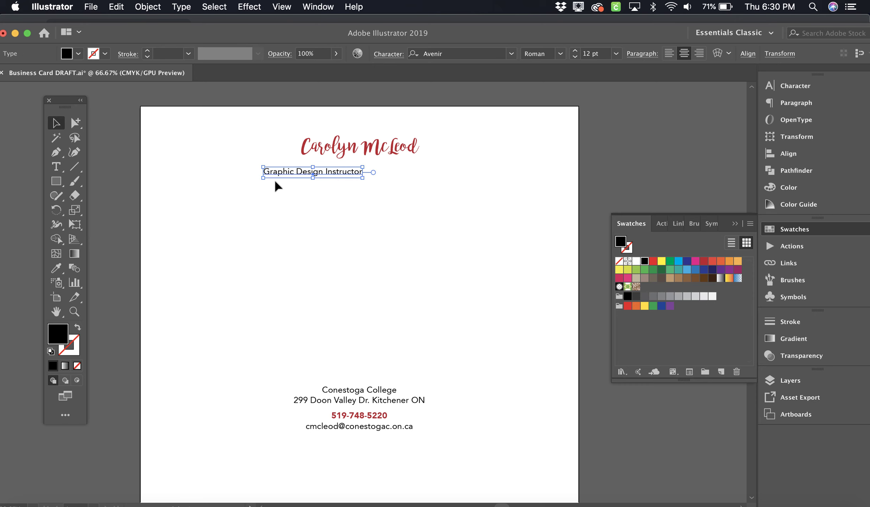
drag(347, 174, 374, 170)
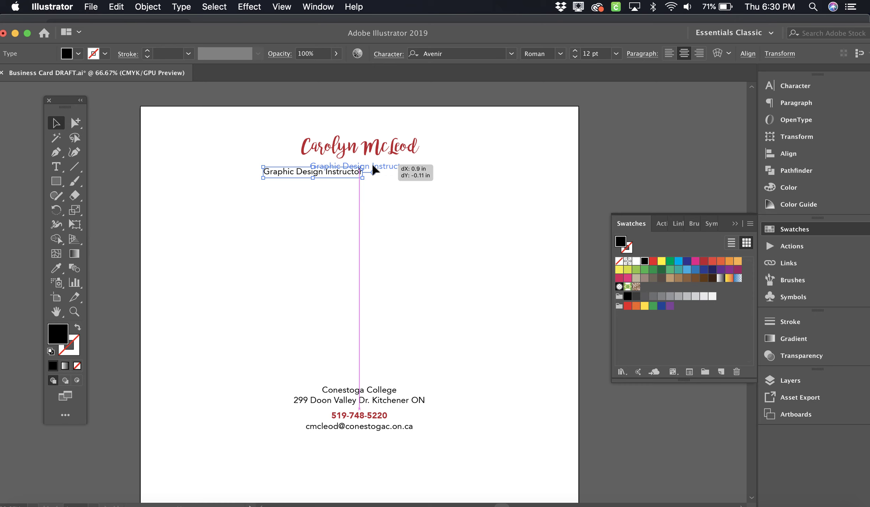
drag(374, 170, 373, 169)
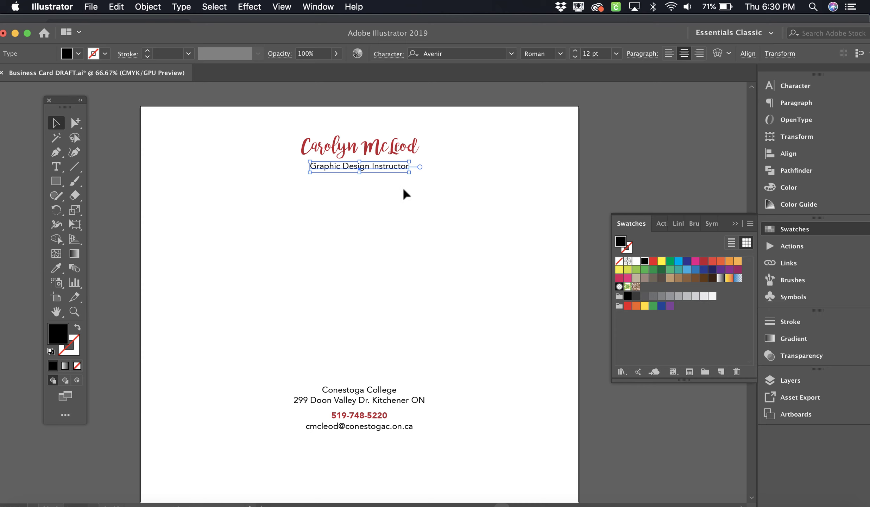
click(414, 199)
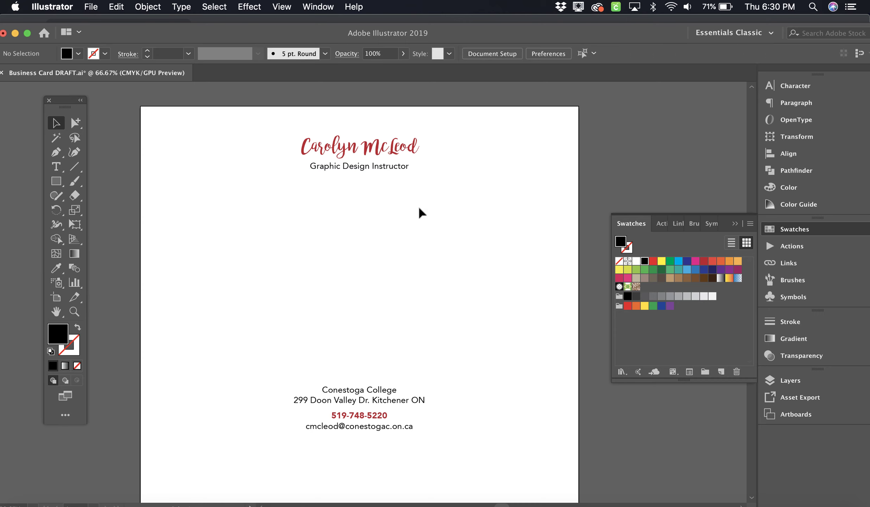
scroll(465, 279, down, 1)
Drag the address, phone and email block to the bottom centre of the page
scroll(464, 280, down, 10)
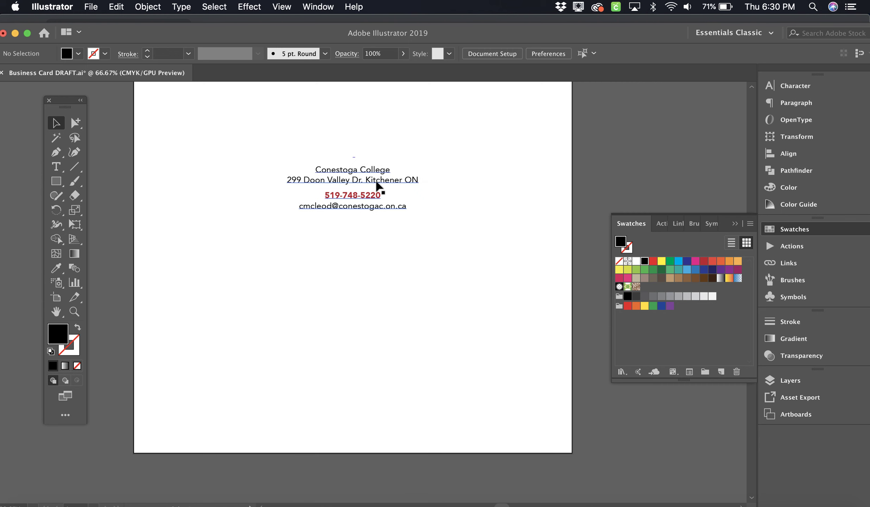
click(375, 185)
drag(375, 186, 365, 398)
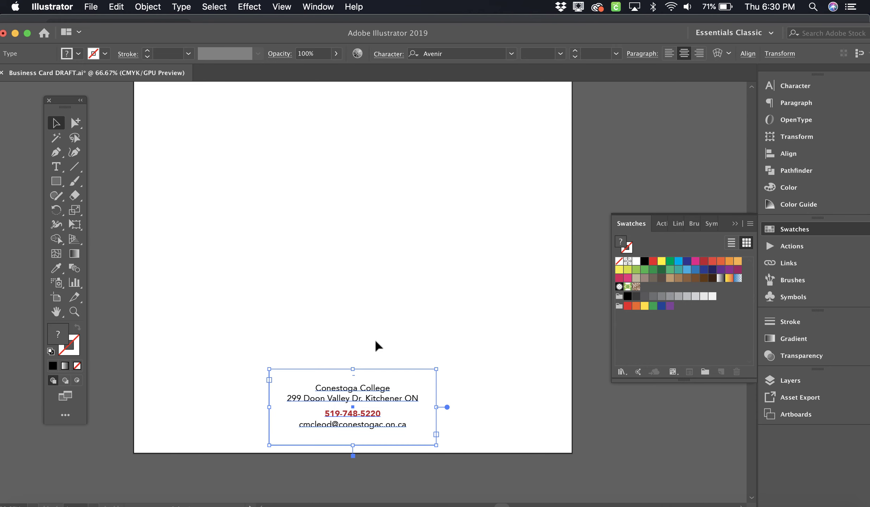
click(375, 337)
click(371, 393)
mouse_move(370, 392)
mouse_down()
mouse_move(356, 388)
mouse_move(370, 387)
mouse_up()
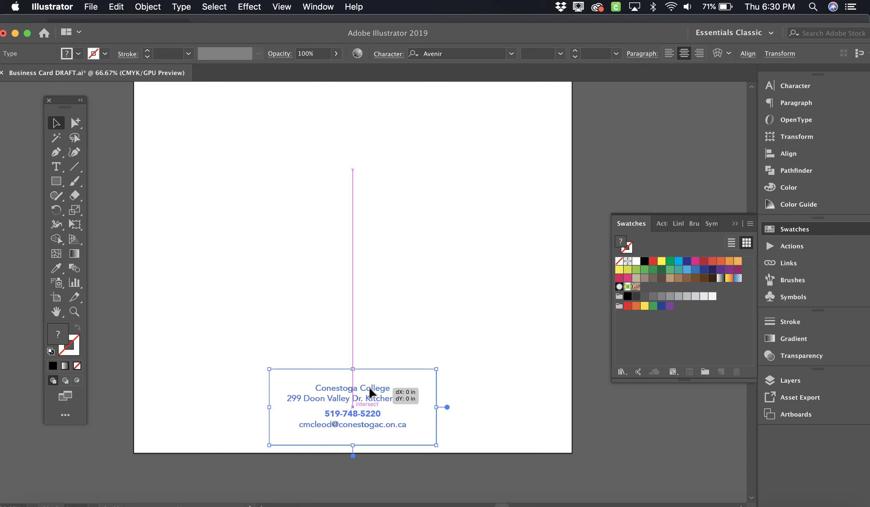
drag(370, 394, 370, 398)
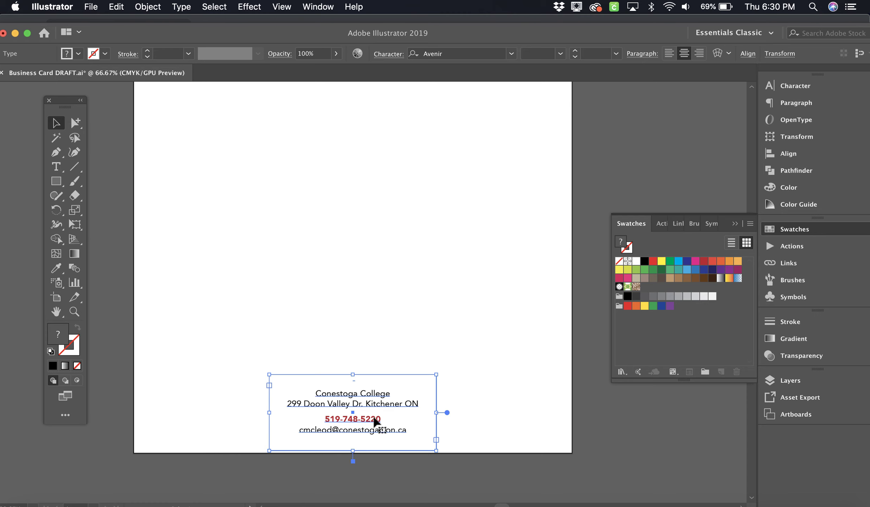
click(433, 271)
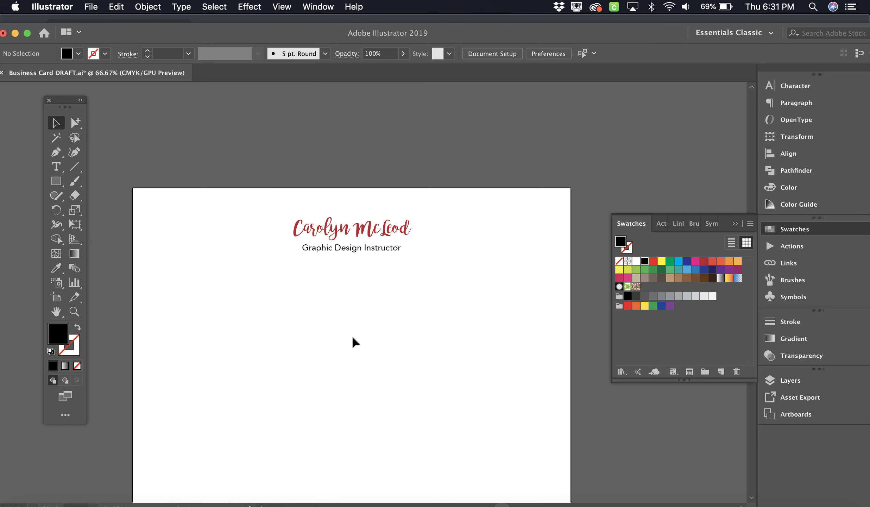
scroll(352, 338, down, 15)
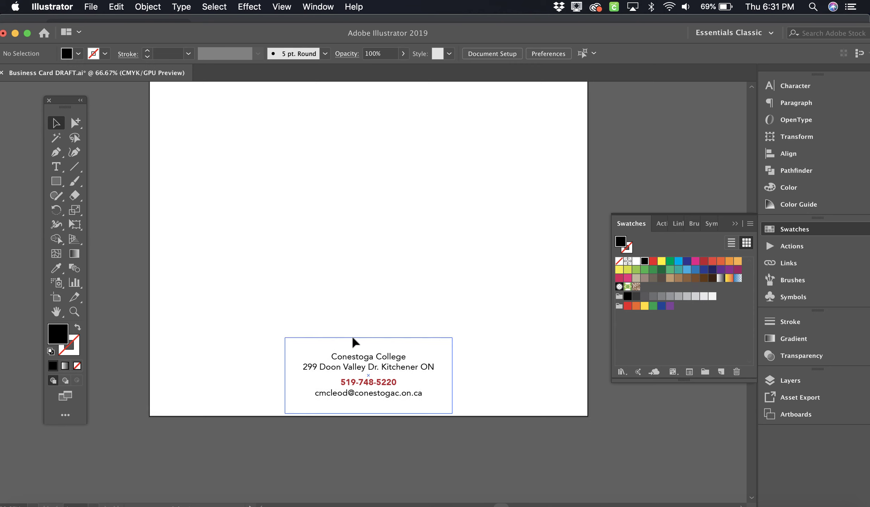
Scale the script name and title up together and move them to the top centre
scroll(352, 338, up, 15)
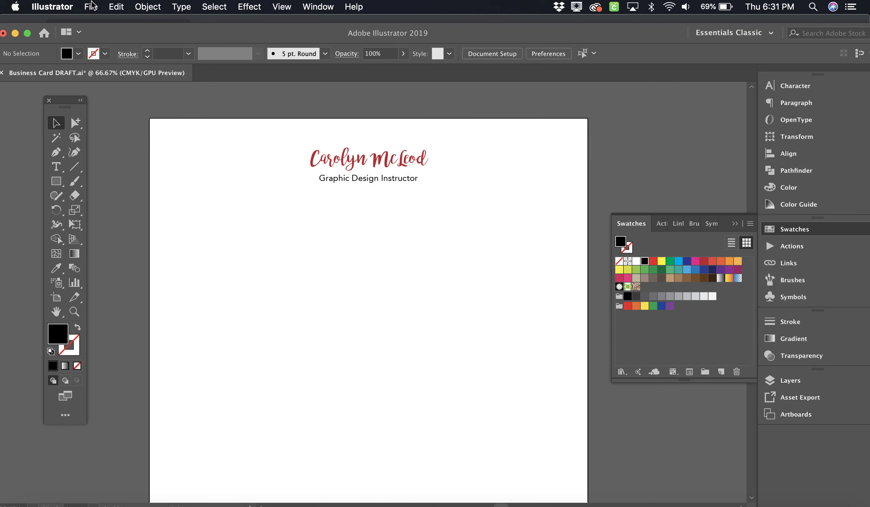
click(388, 166)
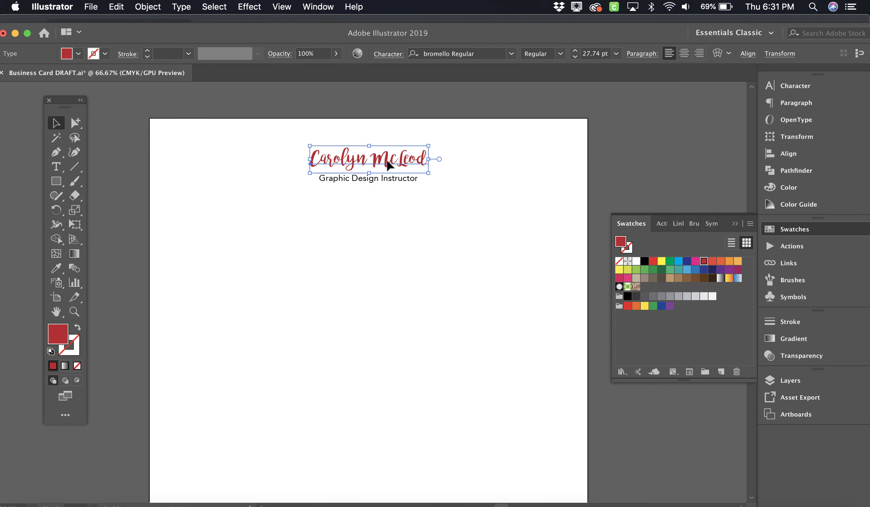
click(392, 194)
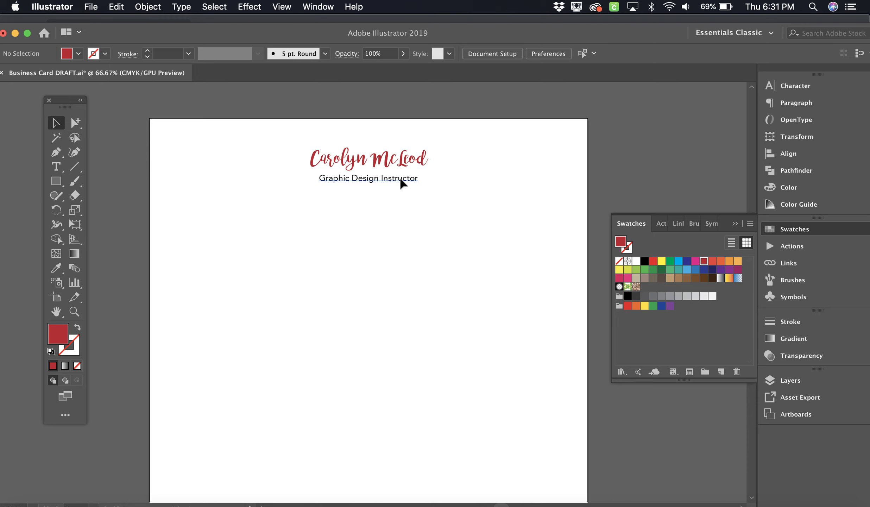
click(401, 180)
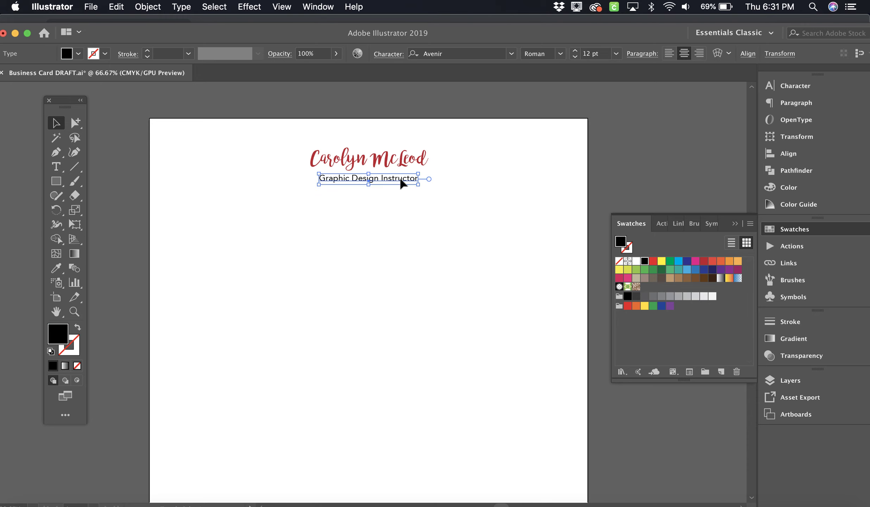
shift+click(401, 162)
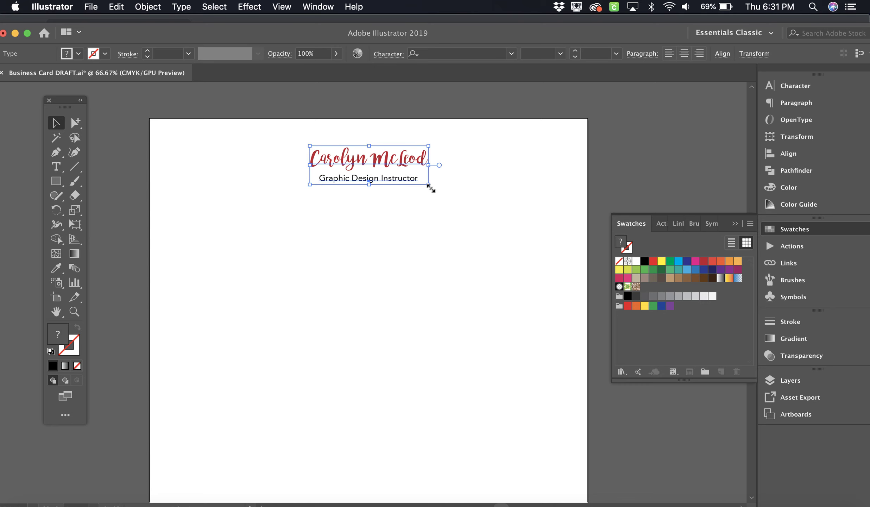
drag(430, 186, 489, 219)
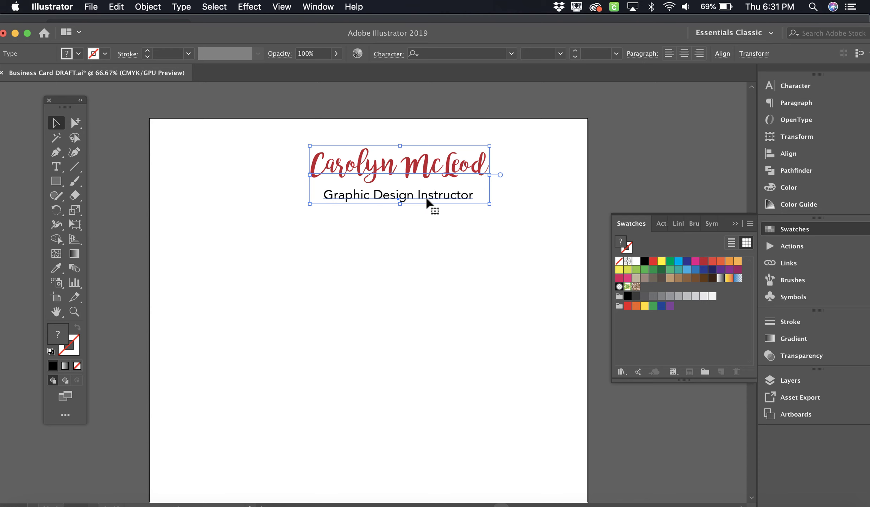
drag(437, 172, 407, 165)
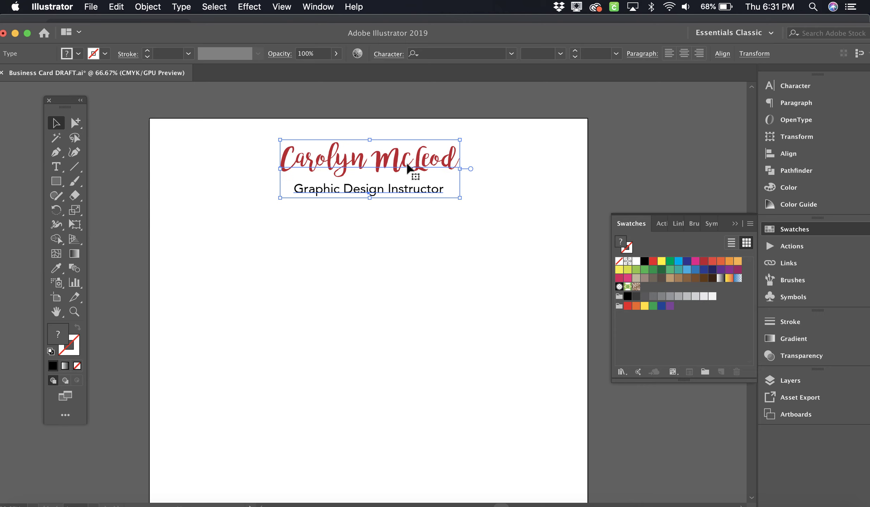
click(420, 257)
scroll(421, 260, down, 10)
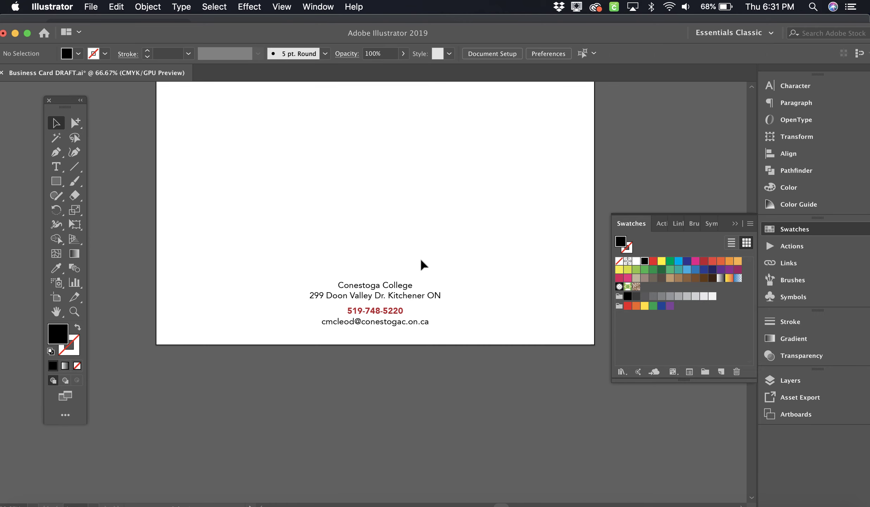
scroll(421, 261, up, 10)
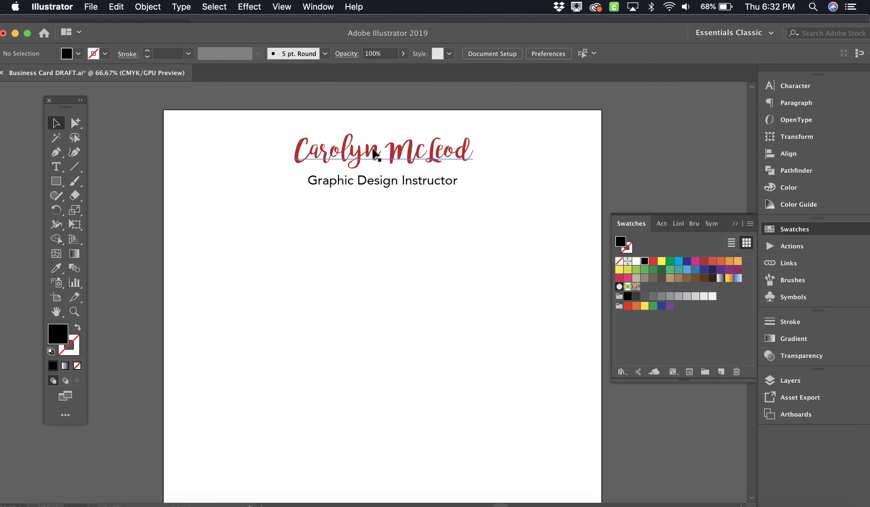
scroll(402, 292, down, 10)
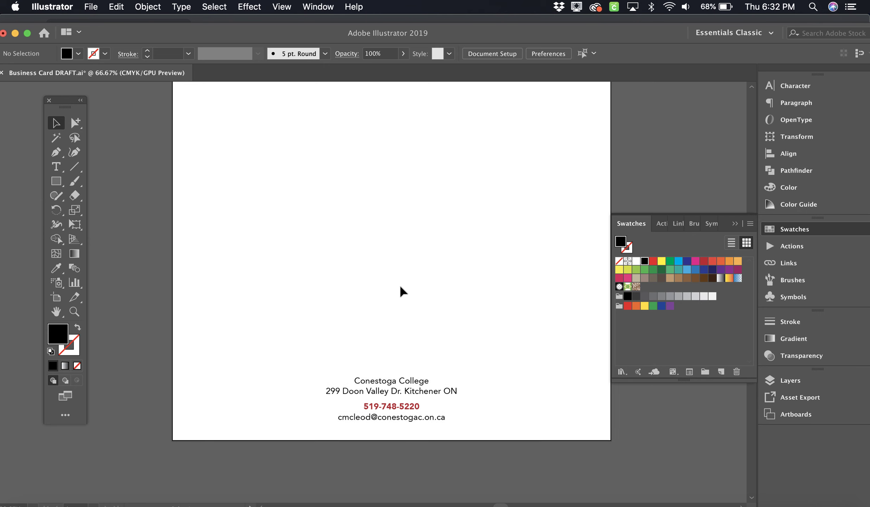
scroll(400, 288, up, 10)
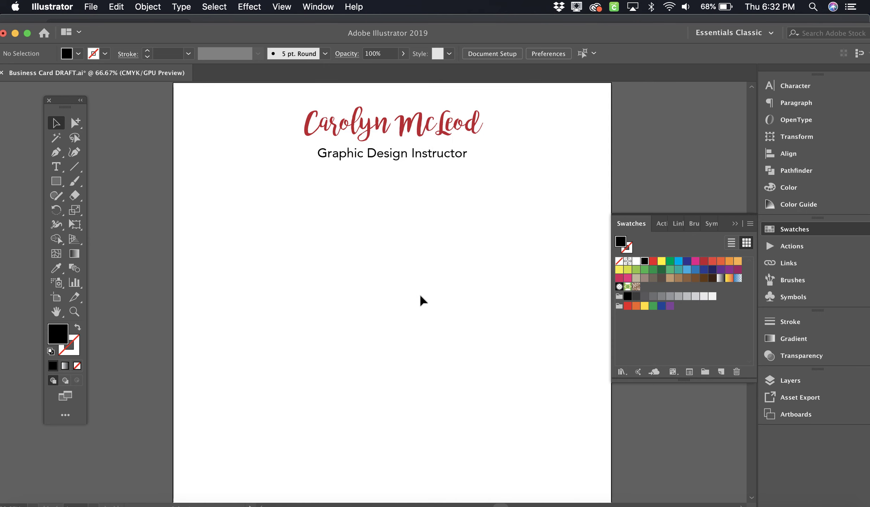
scroll(419, 301, down, 10)
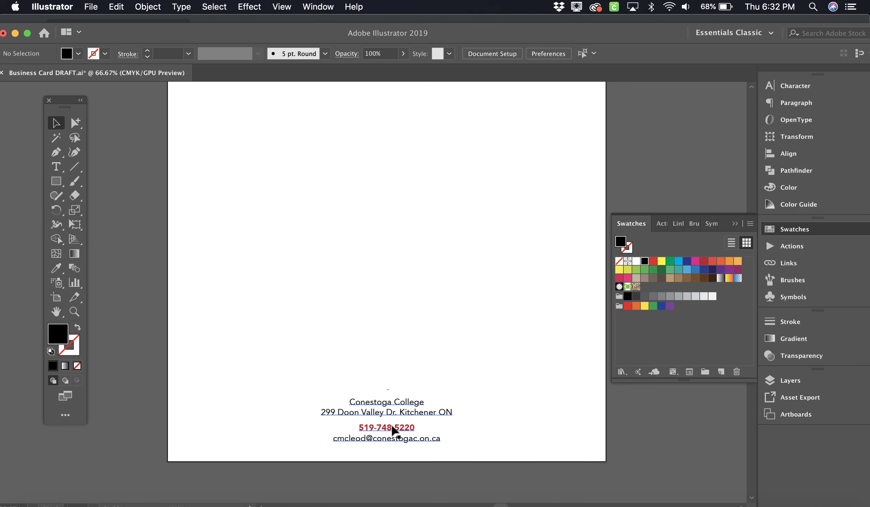
scroll(449, 312, up, 10)
scroll(449, 309, up, 3)
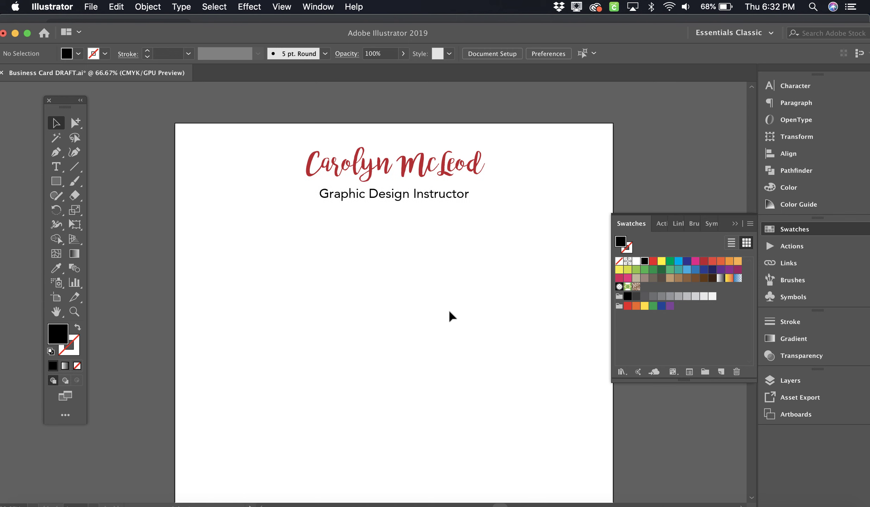
click(91, 7)
Save the document as 'Letterhead DRAFT.ai', accepting the default Illustrator Options
click(104, 109)
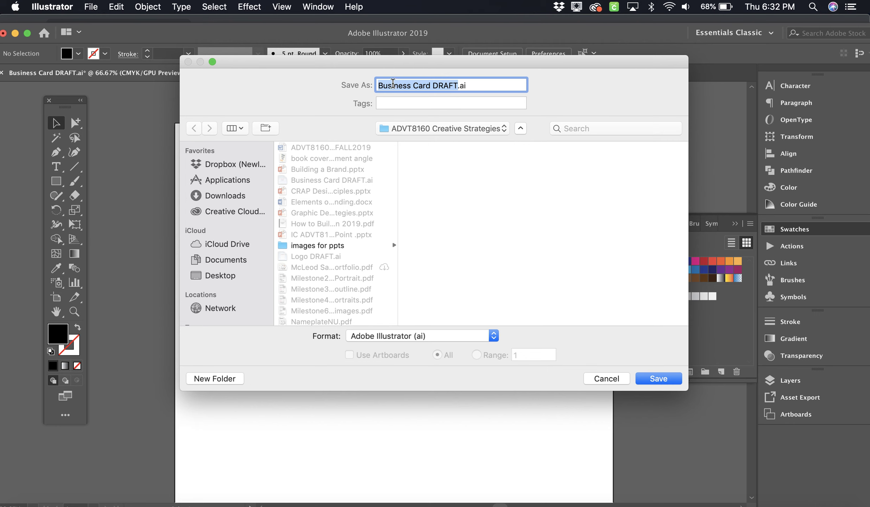
click(419, 89)
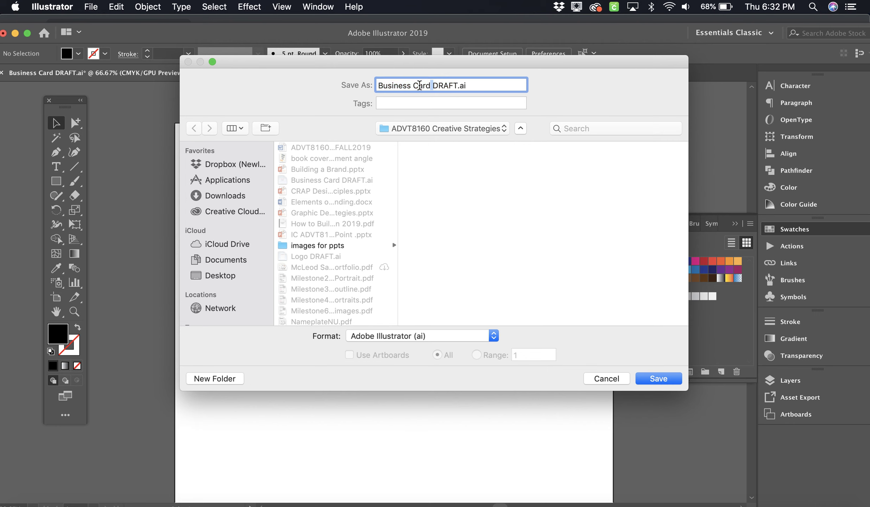
drag(432, 86, 370, 85)
text(Le)
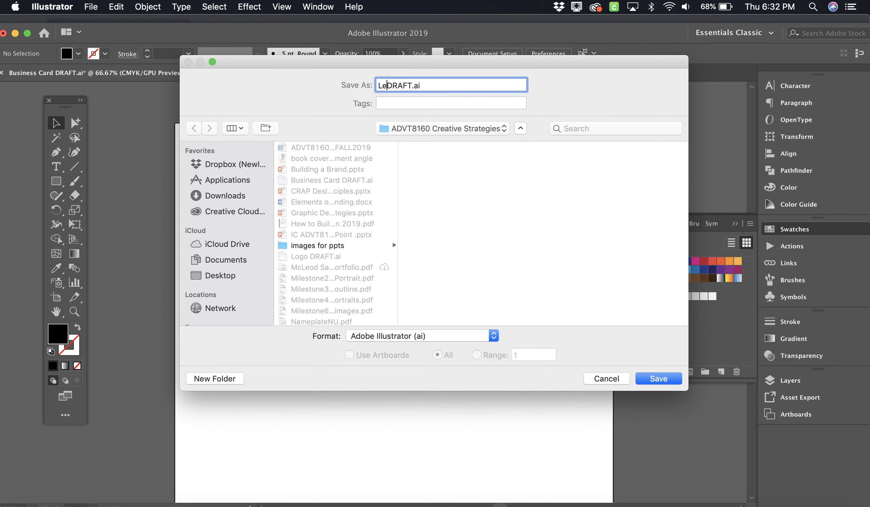
text(tterhead)
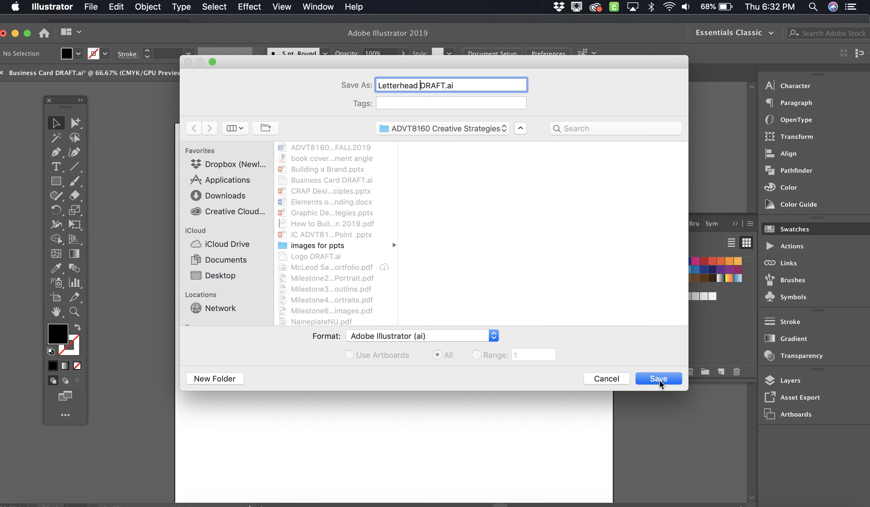
key(Return)
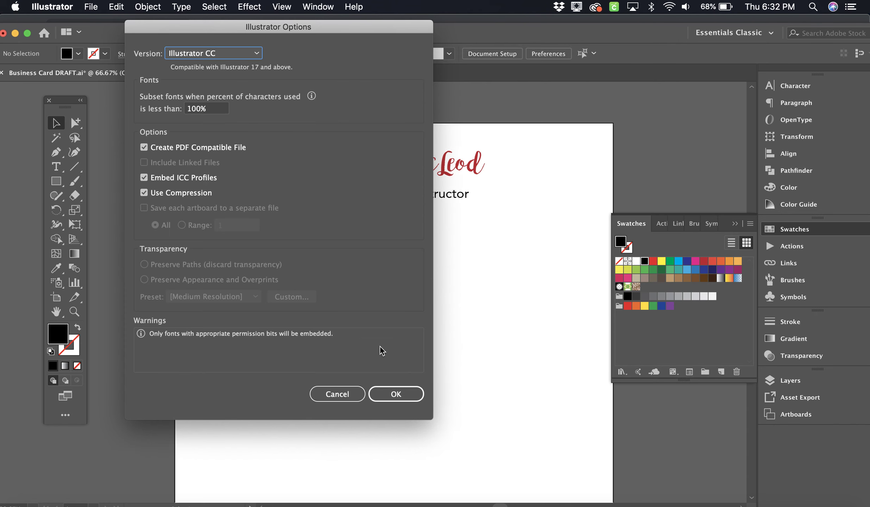
click(397, 399)
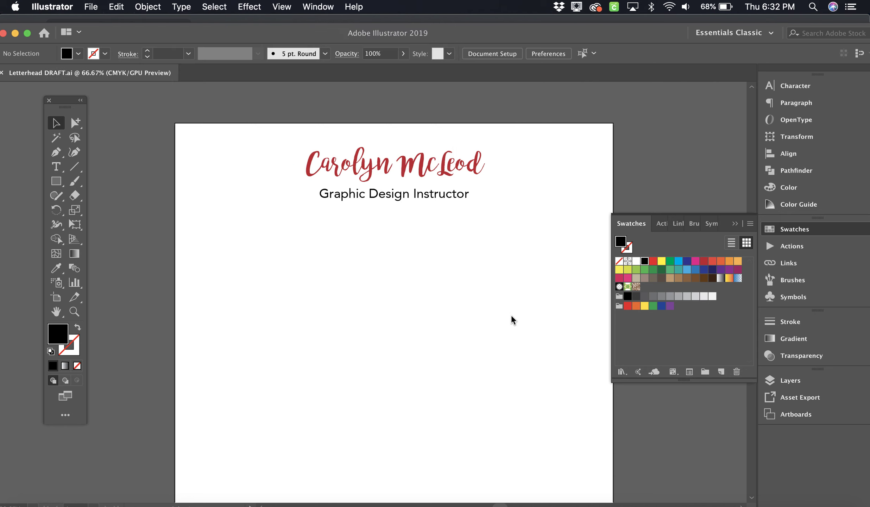
Delete the college name, street address and blank line from the bottom text block
scroll(507, 350, down, 10)
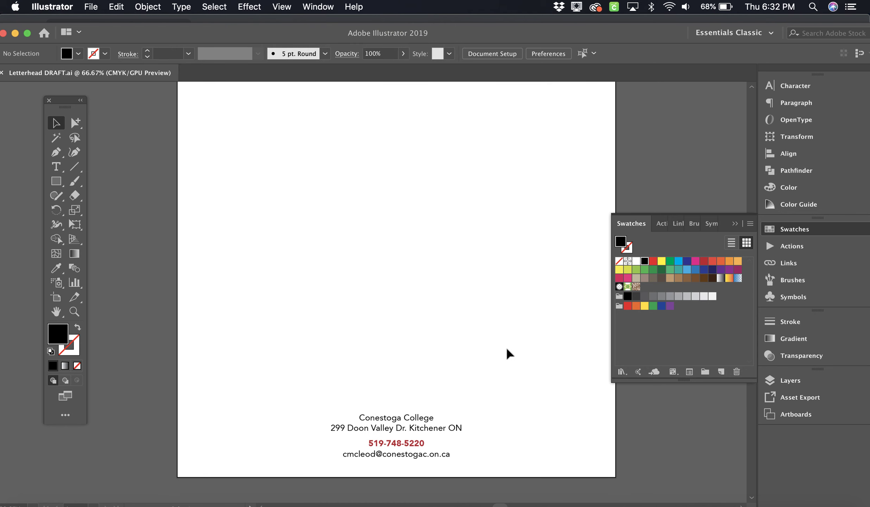
scroll(507, 348, up, 10)
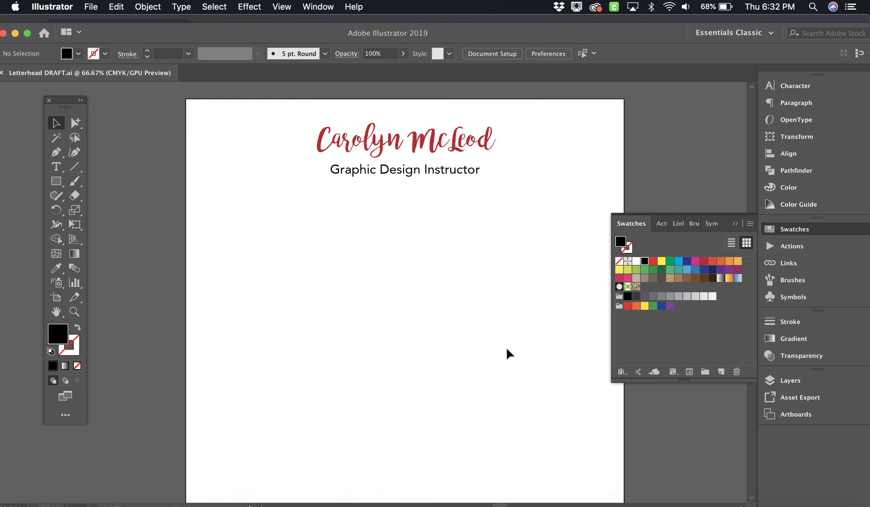
scroll(507, 349, down, 11)
scroll(506, 347, down, 2)
click(421, 384)
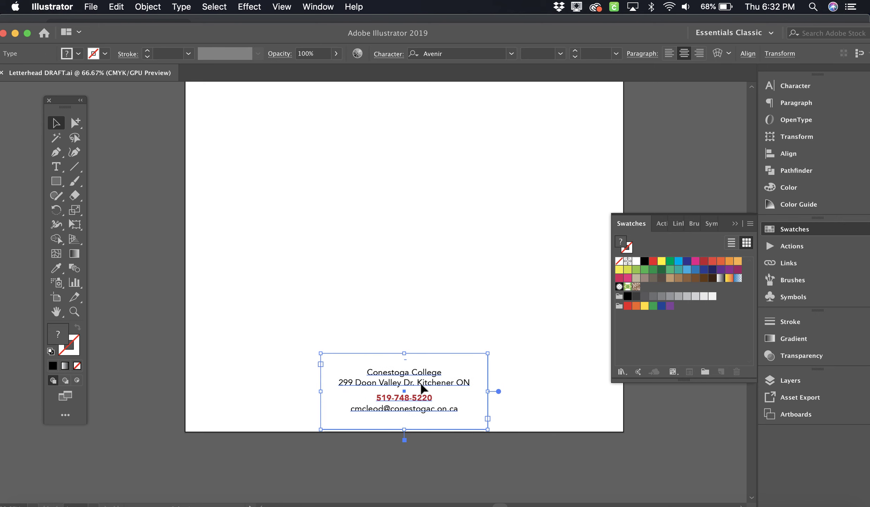
click(56, 167)
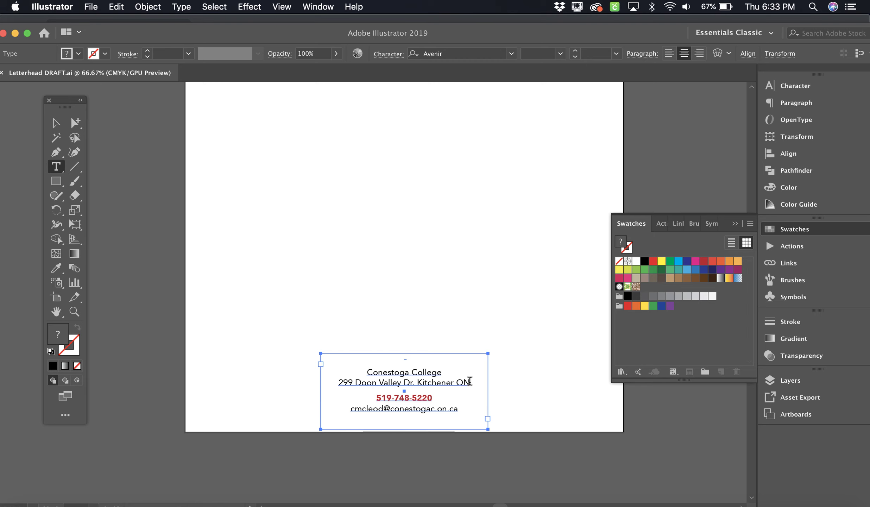
drag(469, 381, 342, 372)
key(super+c)
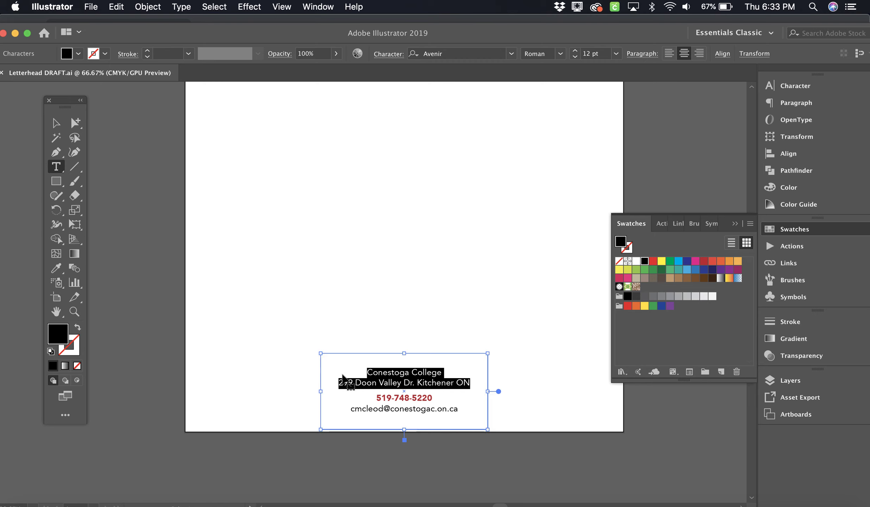
key(Delete)
key(Delete)
key(Delete)
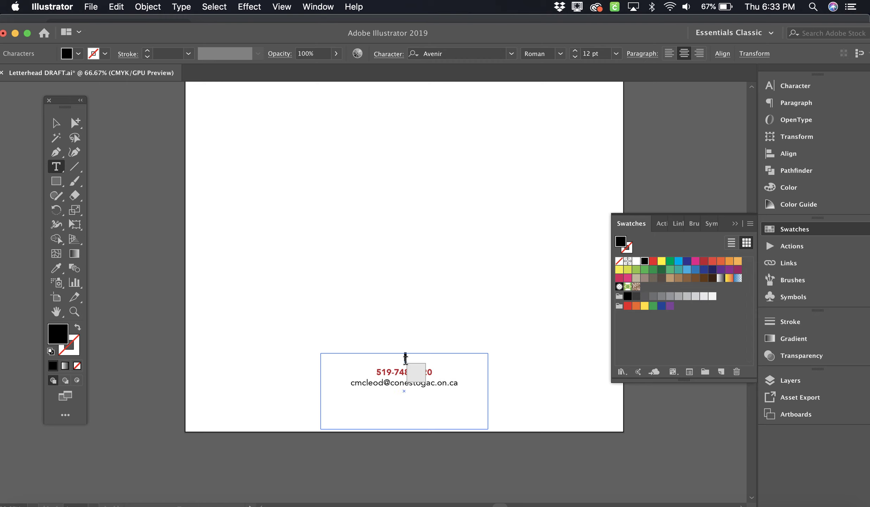
key(Delete)
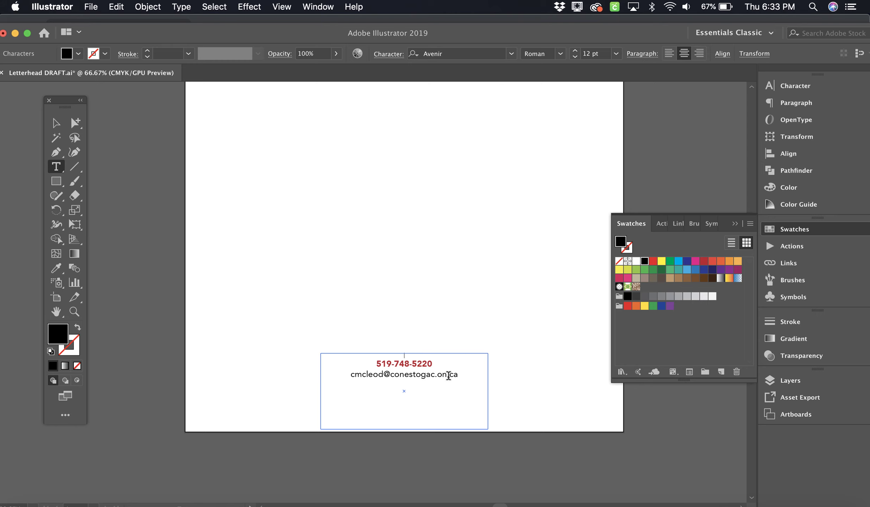
Left-align the remaining phone and email lines
drag(460, 375, 334, 342)
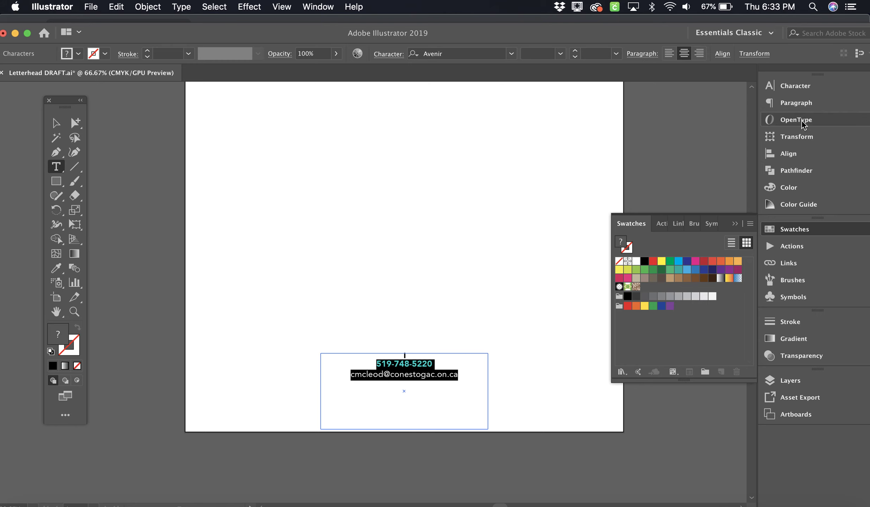
click(671, 54)
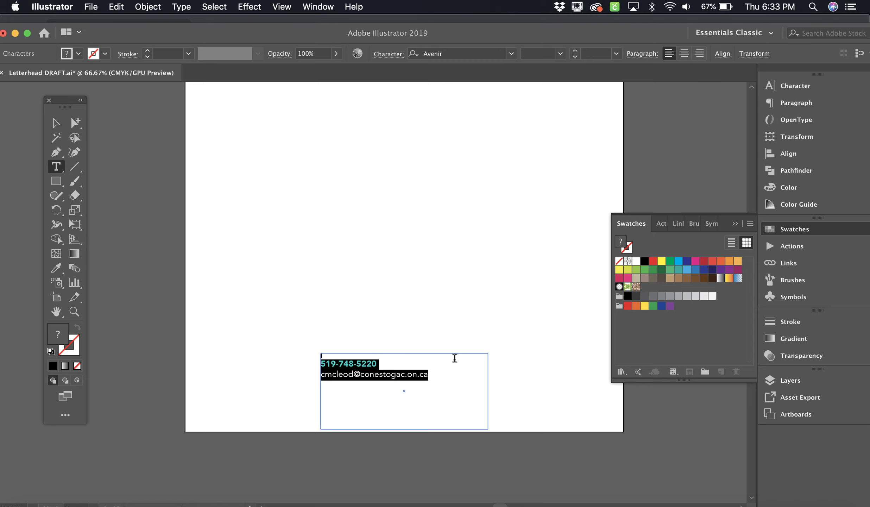
click(363, 355)
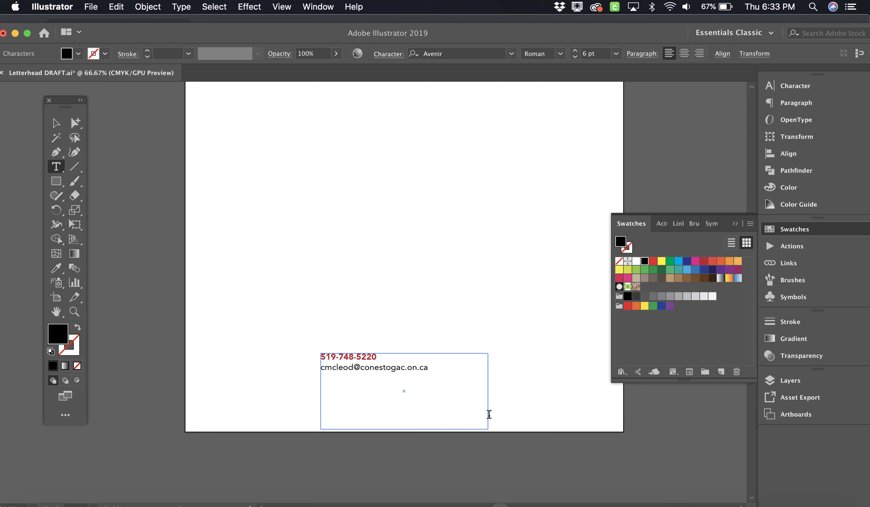
click(396, 356)
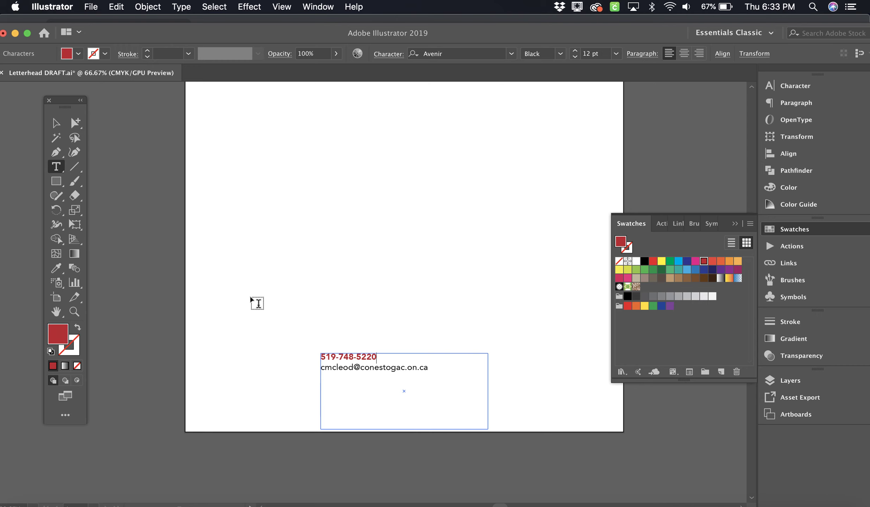
click(56, 122)
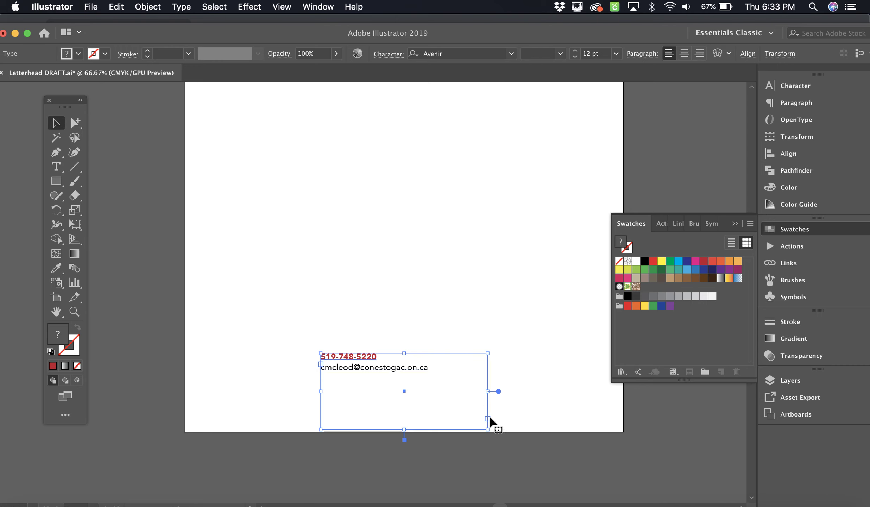
Shrink the phone and email frame to fit its two lines, then draw a new text area mid-page
mouse_move(488, 428)
mouse_down()
mouse_move(449, 374)
mouse_move(434, 378)
mouse_move(470, 424)
mouse_move(489, 415)
mouse_up()
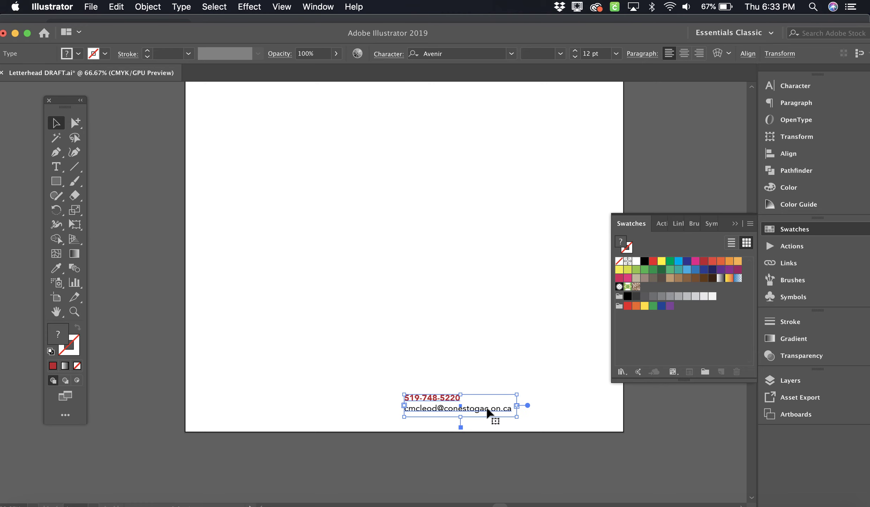
click(56, 167)
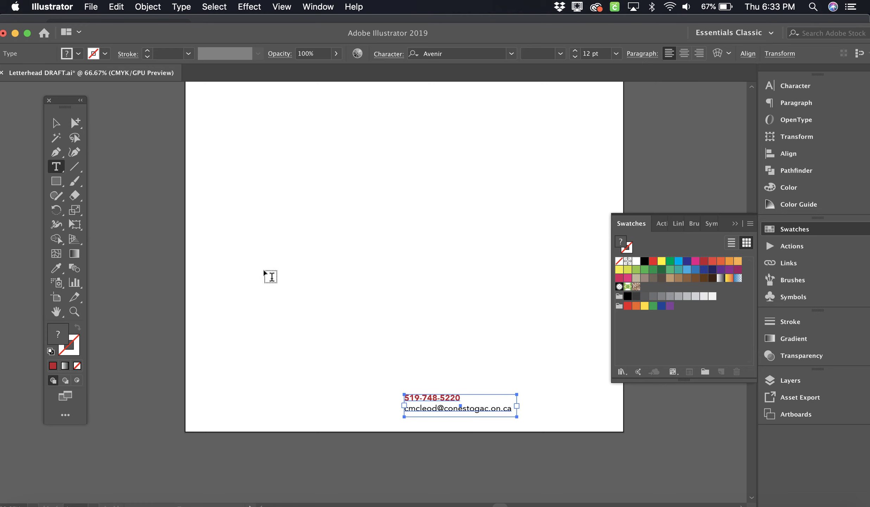
drag(262, 274, 415, 313)
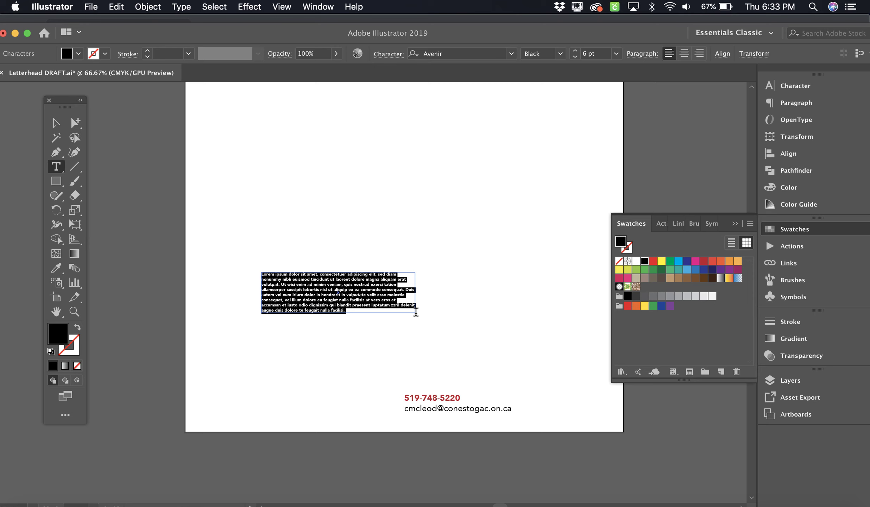
Paste the college and street address right-aligned, fit the frame, and place it beside the phone/email
key(super+v)
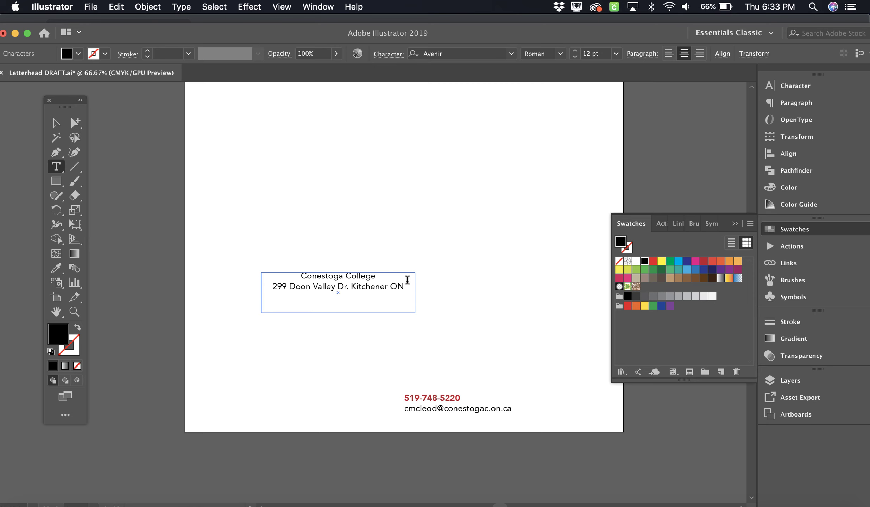
key(super+a)
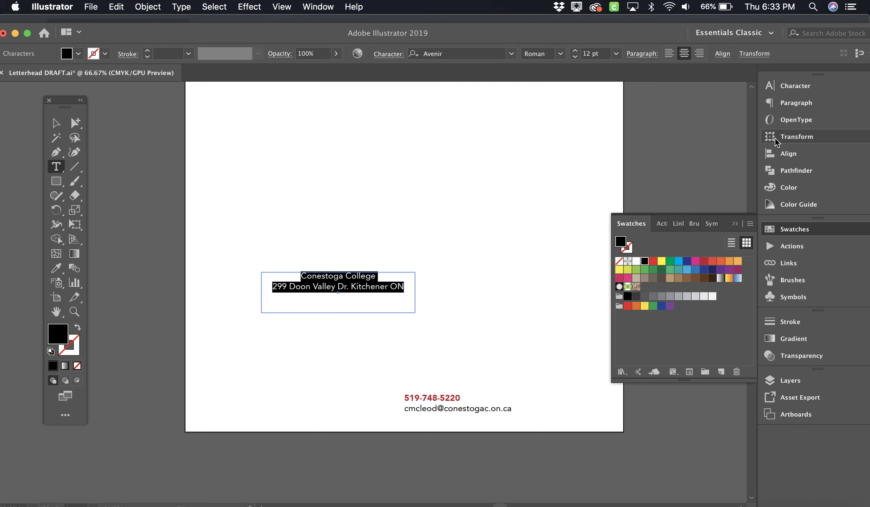
click(703, 55)
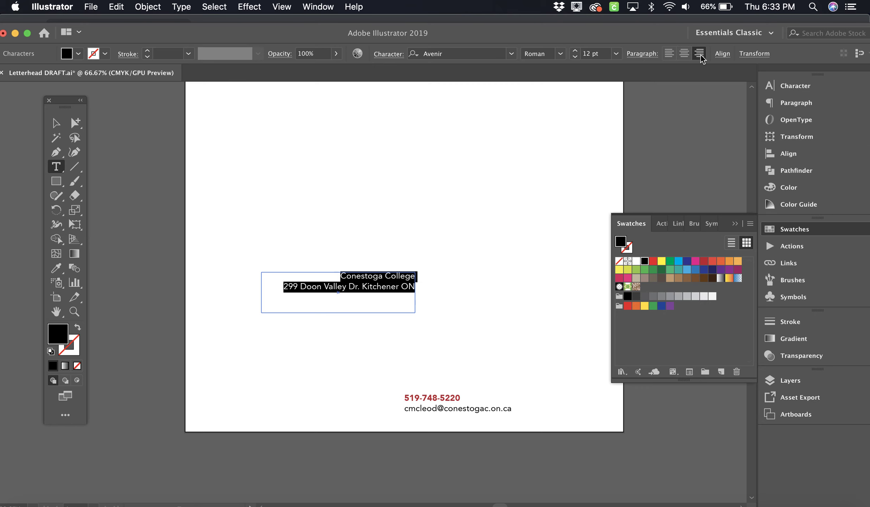
click(56, 127)
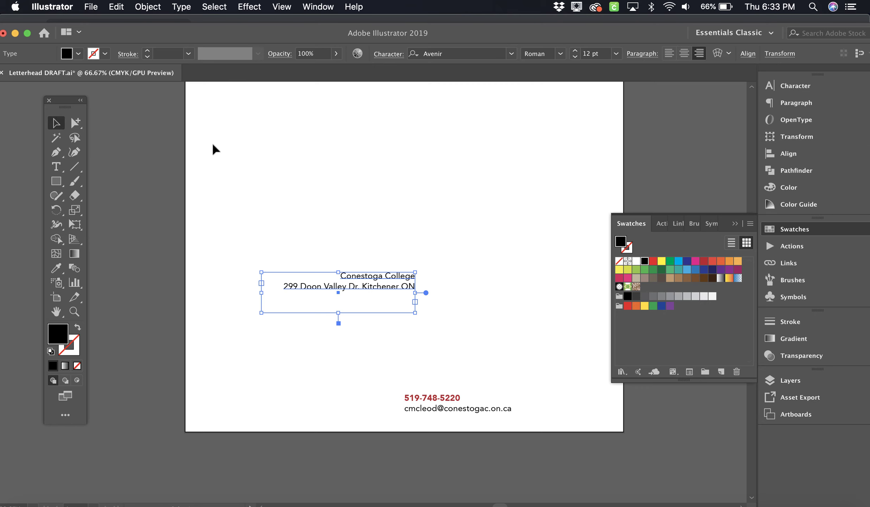
drag(339, 314, 340, 297)
click(369, 241)
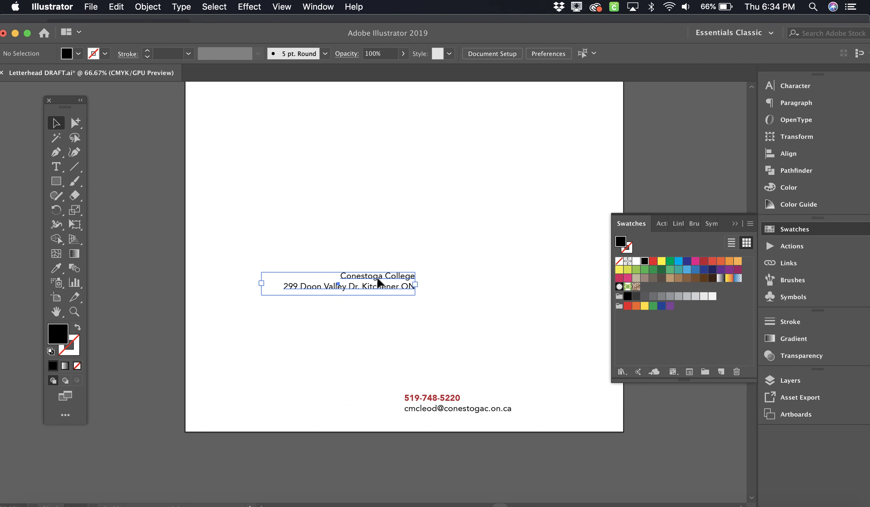
drag(378, 282, 366, 403)
click(404, 318)
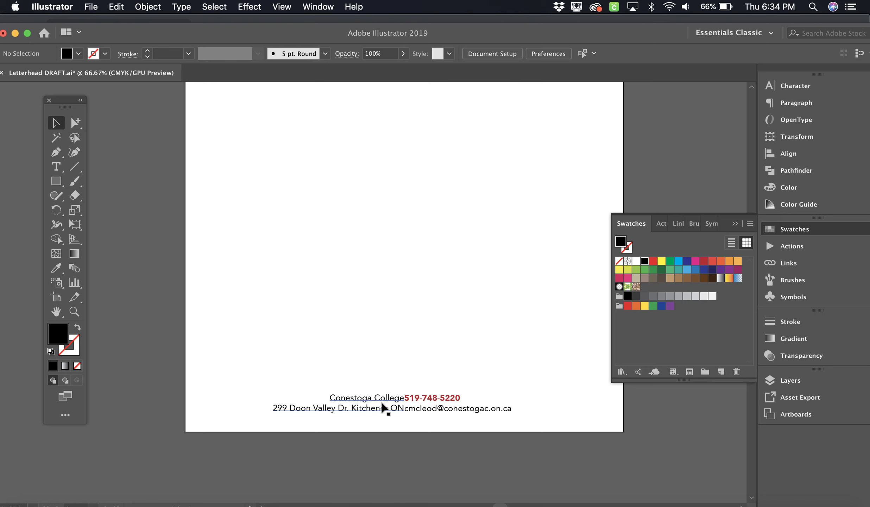
Nudge the address block left and the phone and email block right twice each, then deselect
click(368, 403)
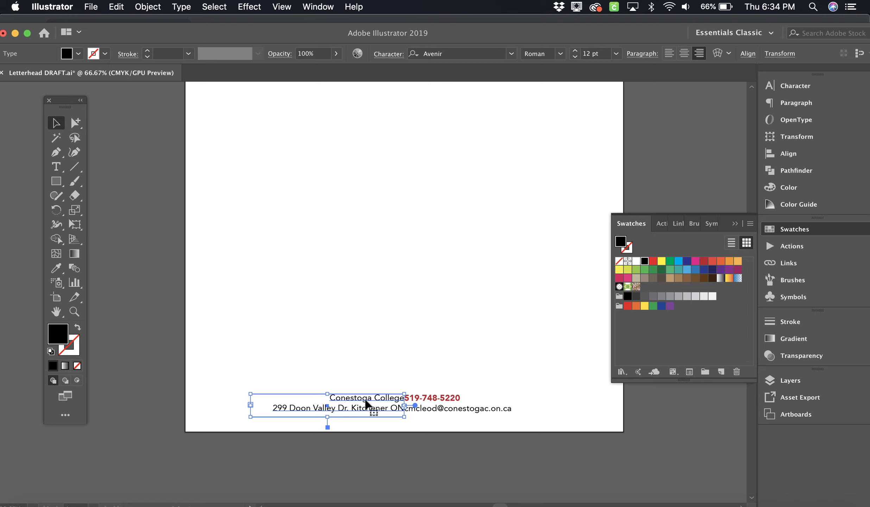
key(Left)
key(Left)
key(Left)
key(Left)
key(Left)
key(Left)
key(Left)
key(Left)
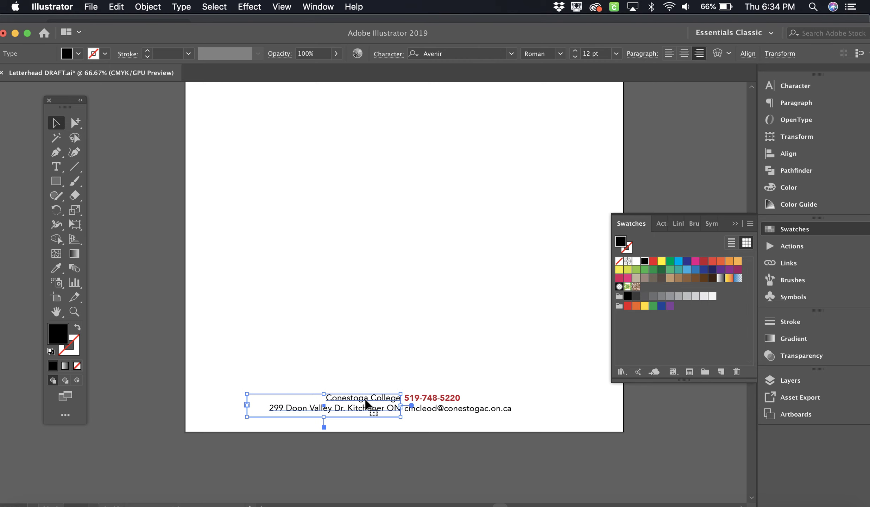
click(419, 399)
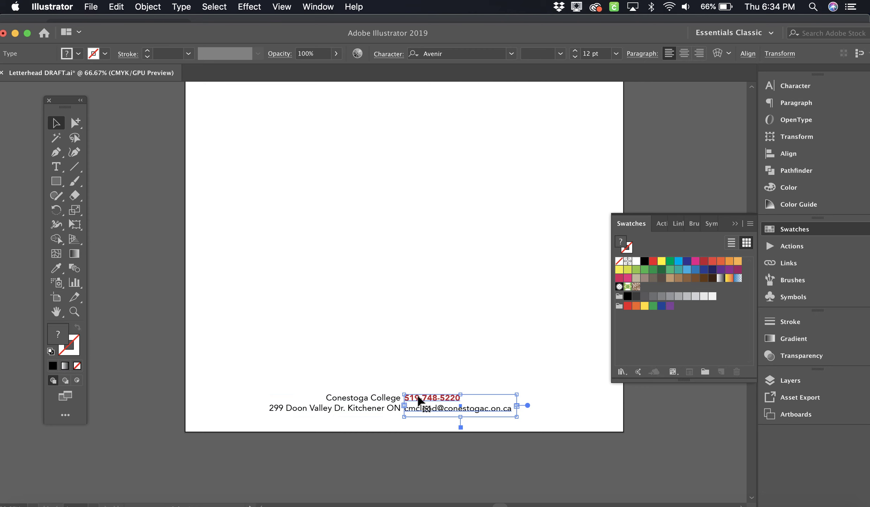
key(Right)
key(Right)
key(Right)
key(Right)
key(Right)
key(Right)
key(Right)
key(Right)
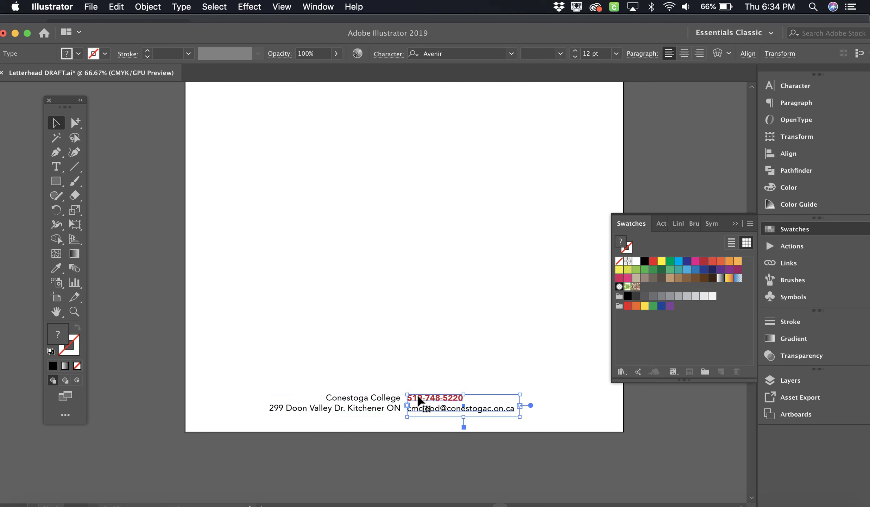
click(419, 367)
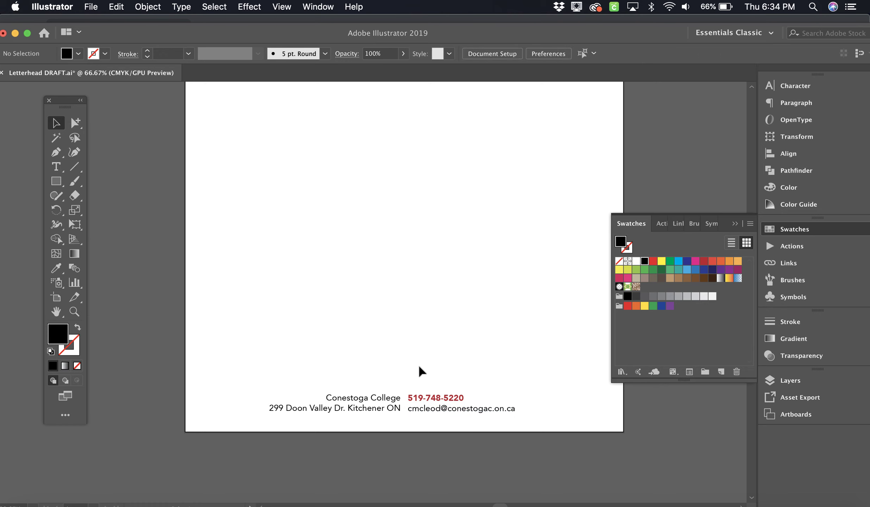
click(377, 402)
key(Left)
key(Left)
key(Left)
key(Left)
key(Left)
key(Left)
key(Left)
key(Left)
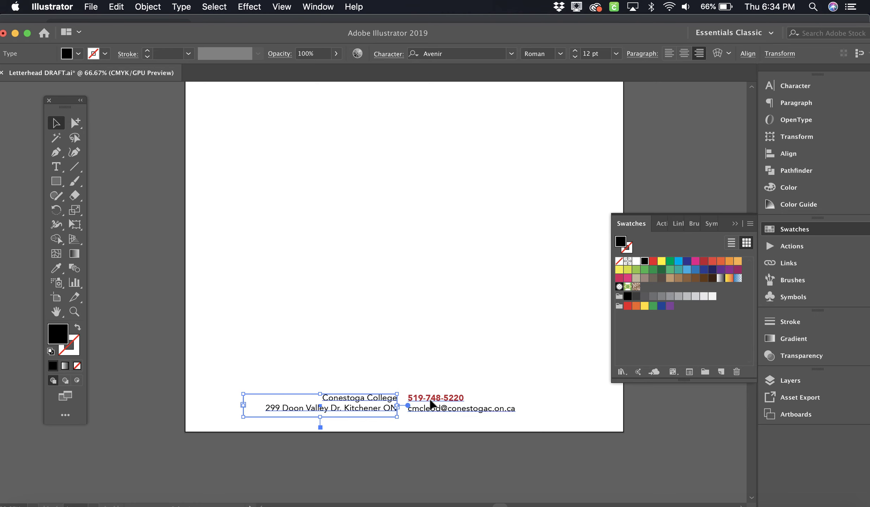
click(431, 403)
key(Right)
key(Right)
key(Right)
key(Right)
key(Right)
key(Right)
key(Right)
key(Right)
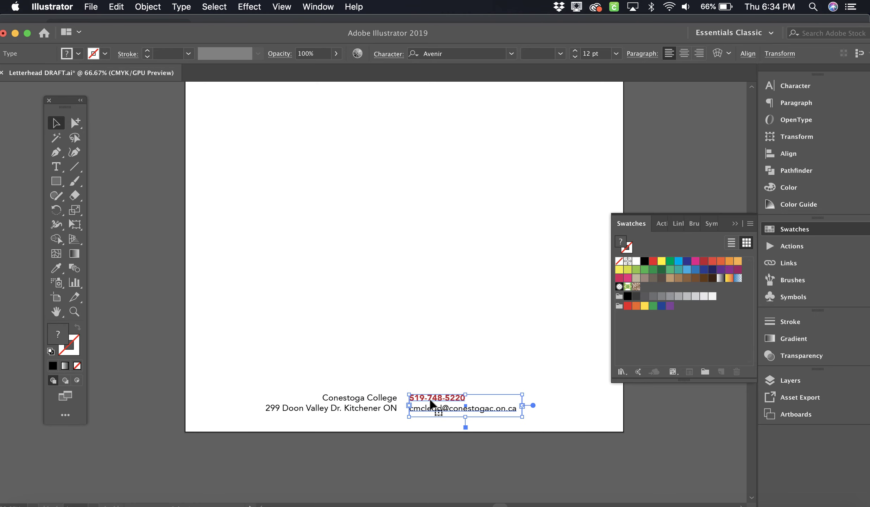
click(431, 369)
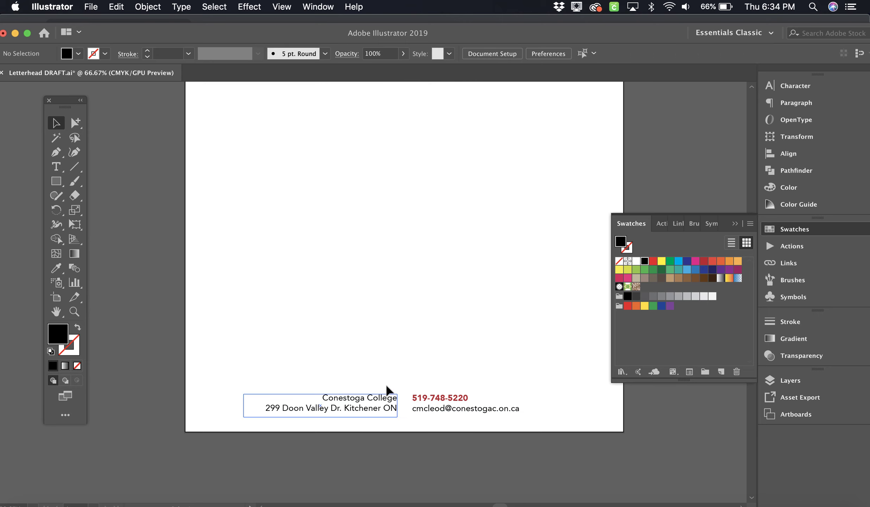
scroll(416, 338, up, 1)
Draw a short vertical line with the Line Segment Tool in the gap between the contact blocks
scroll(415, 335, up, 5)
scroll(416, 335, down, 4)
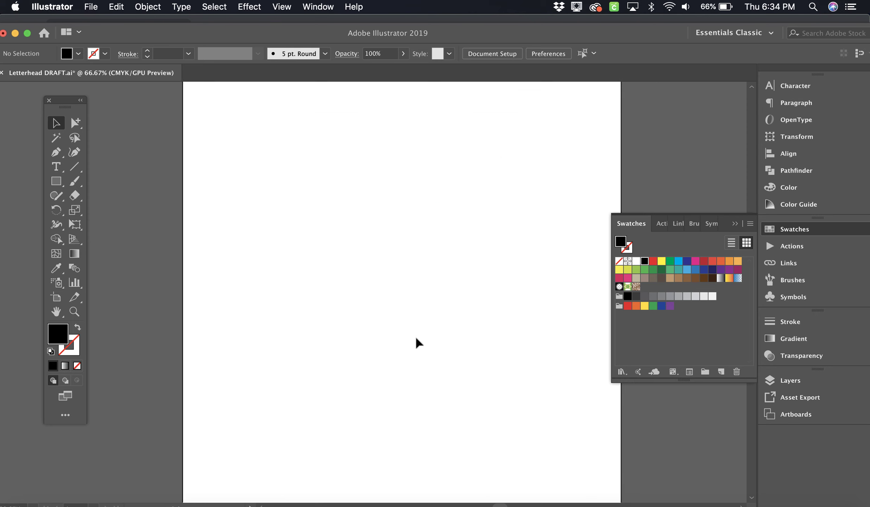
scroll(416, 338, down, 4)
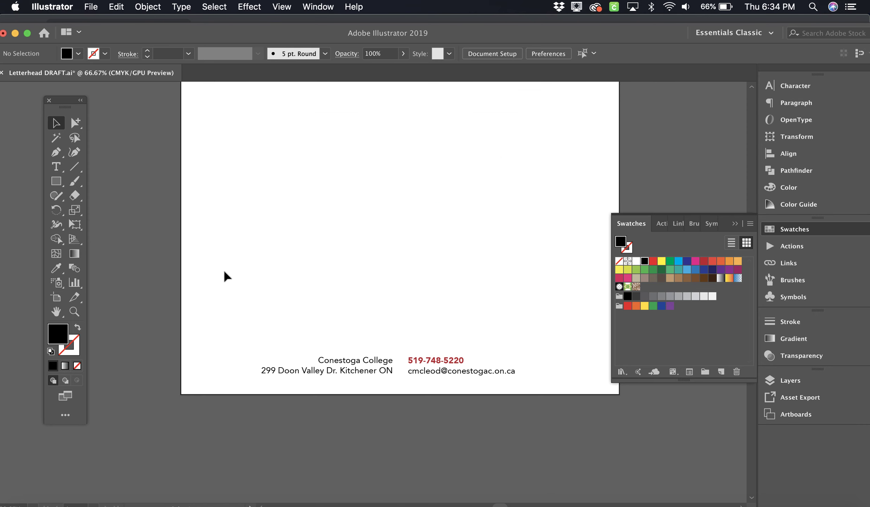
click(74, 168)
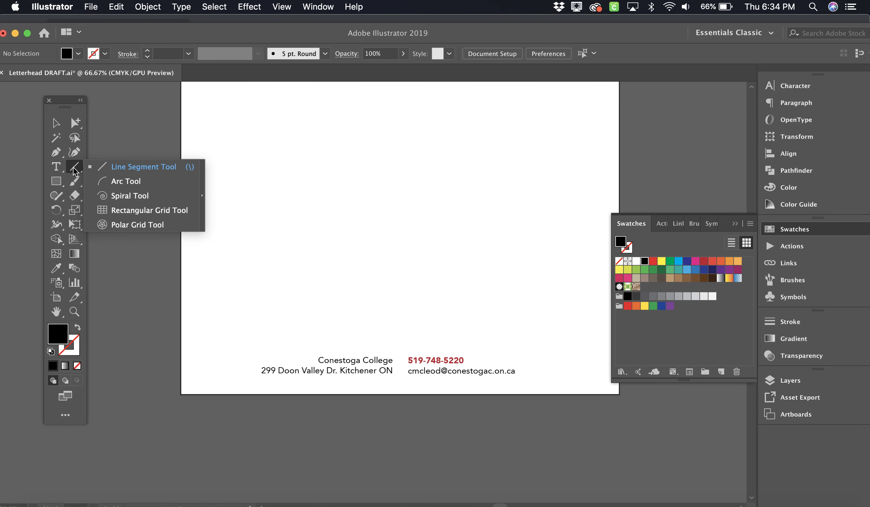
click(118, 170)
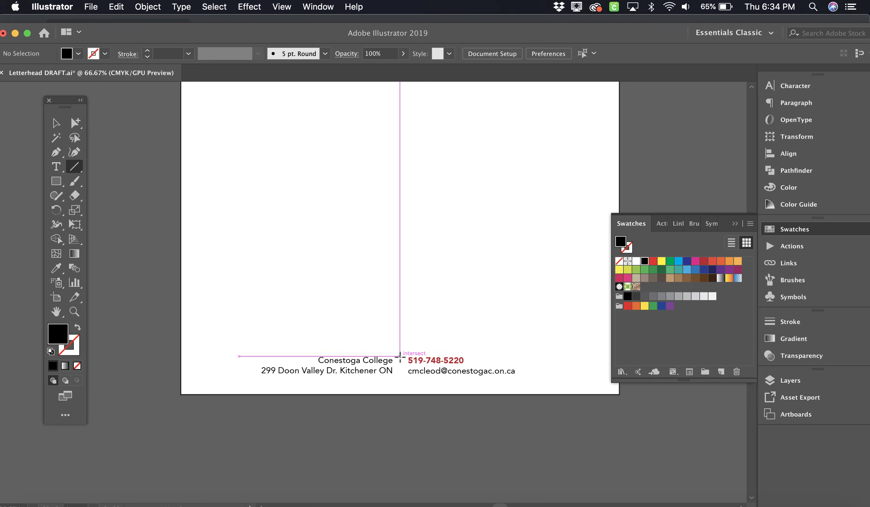
drag(400, 355, 400, 375)
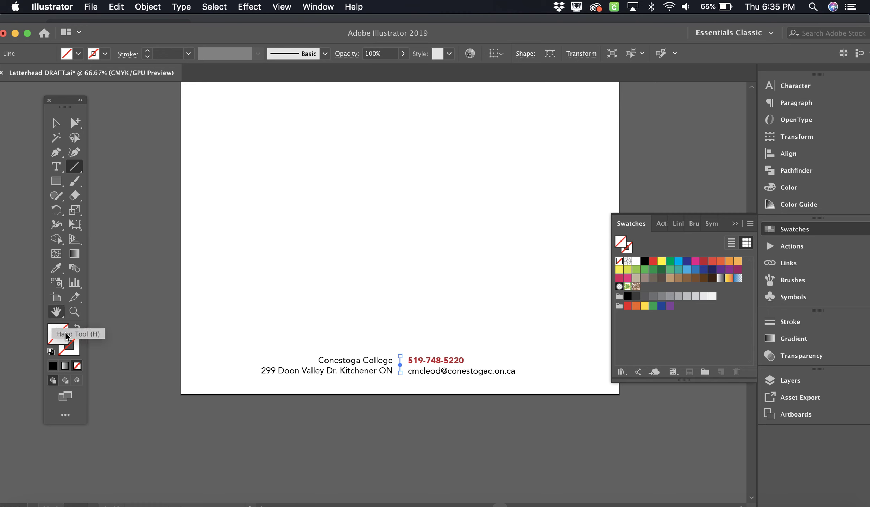
Give the divider line a dark red stroke from the Swatches panel, then deselect it
click(74, 347)
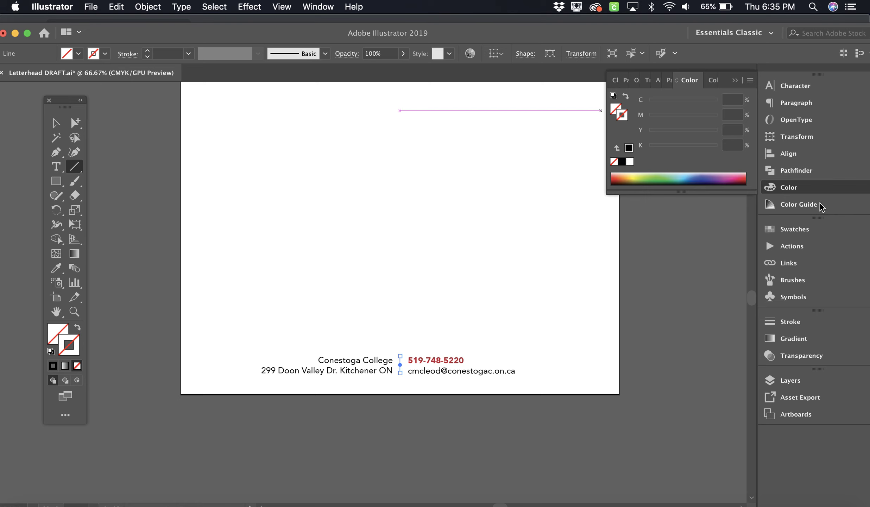
click(814, 229)
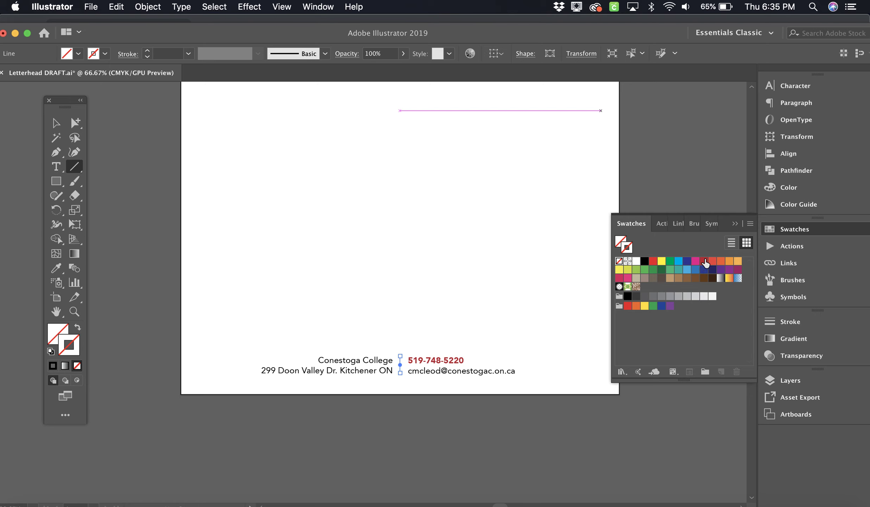
click(703, 262)
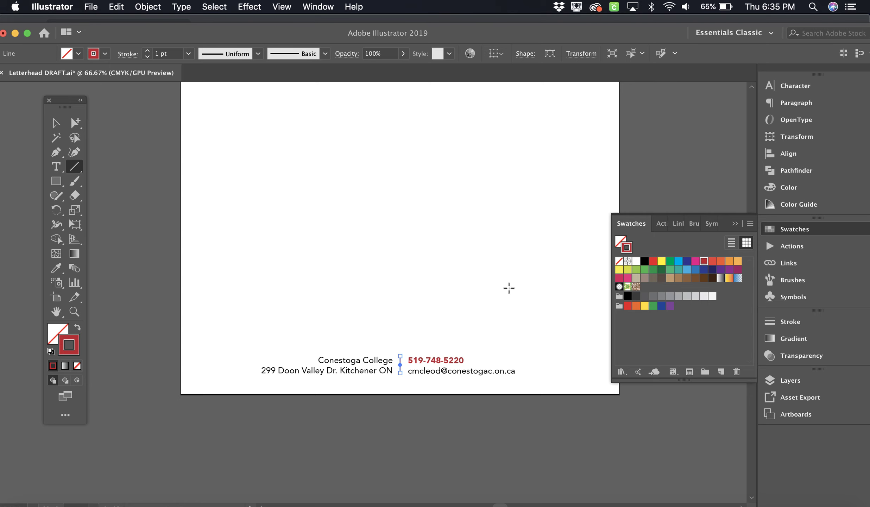
click(56, 126)
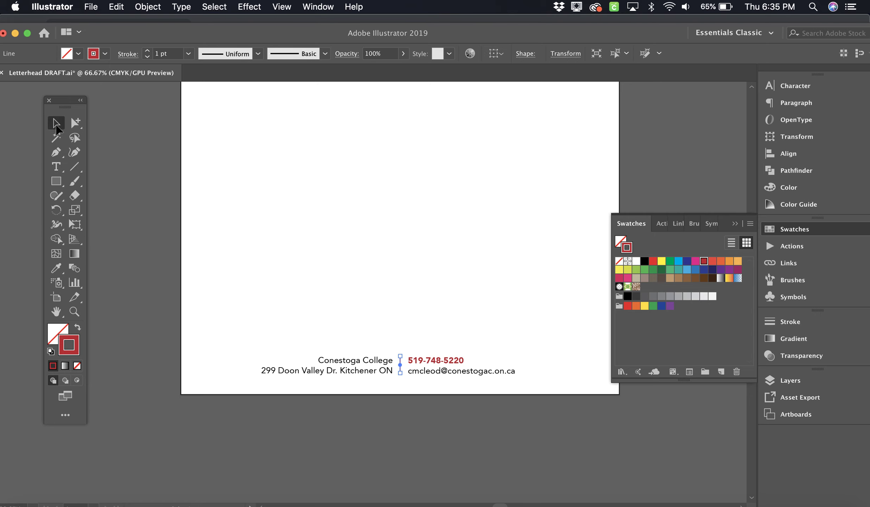
click(478, 280)
scroll(477, 279, right, 3)
scroll(478, 279, up, 2)
Save Letterhead DRAFT.ai with Cmd+S
scroll(478, 279, left, 3)
scroll(478, 279, up, 1)
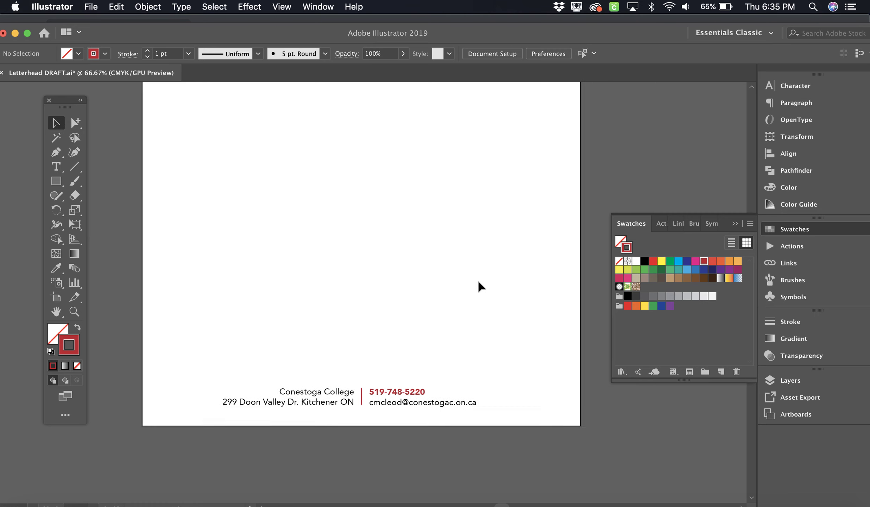
scroll(478, 280, up, 10)
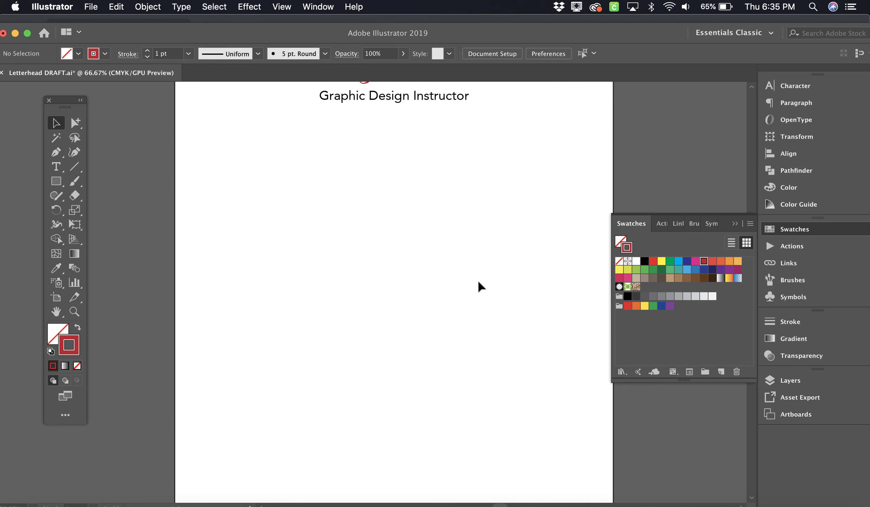
scroll(478, 279, down, 10)
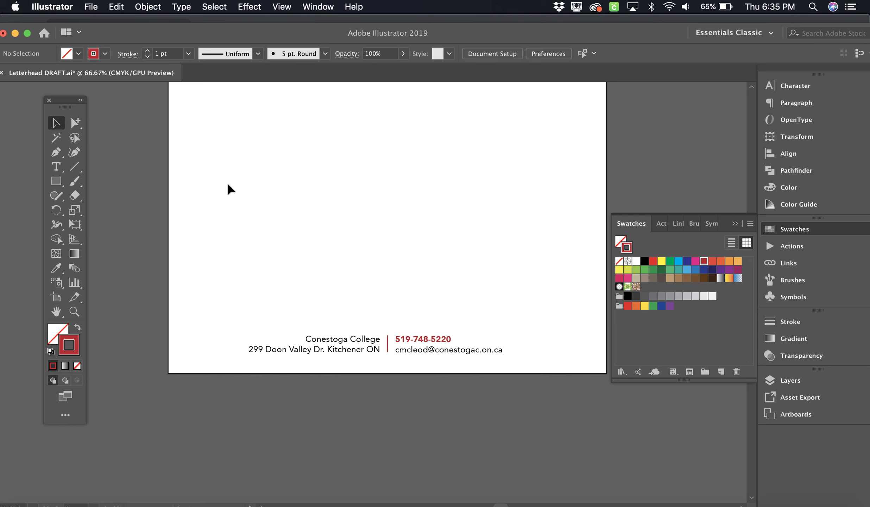
key(super+s)
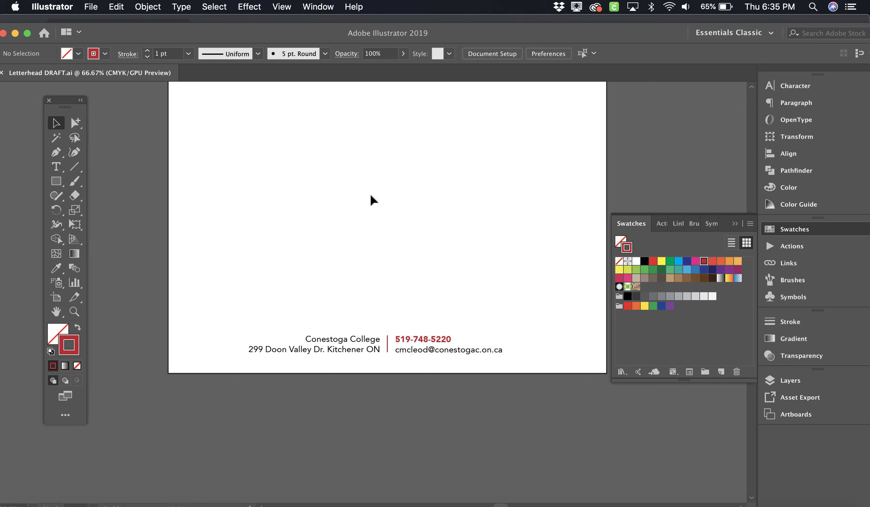
Scroll over the page to review the red name header and the divided contact footer
scroll(370, 192, up, 10)
scroll(370, 193, up, 2)
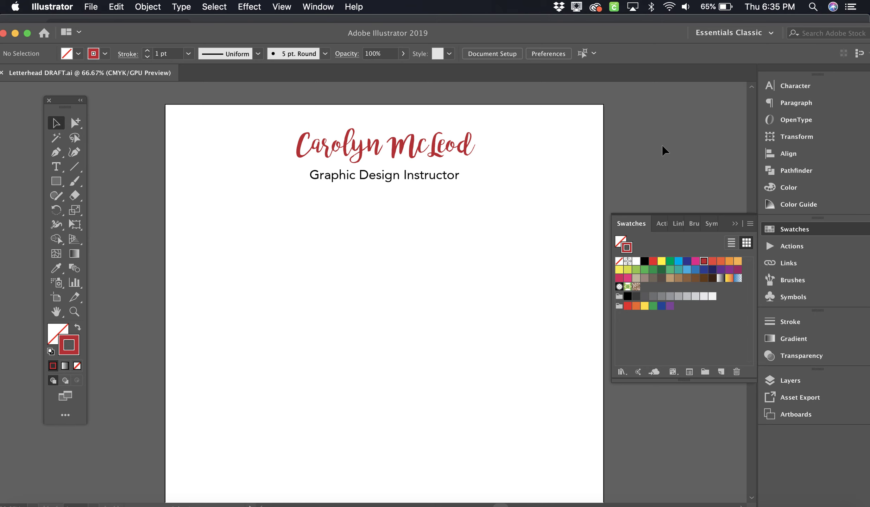
scroll(494, 219, down, 8)
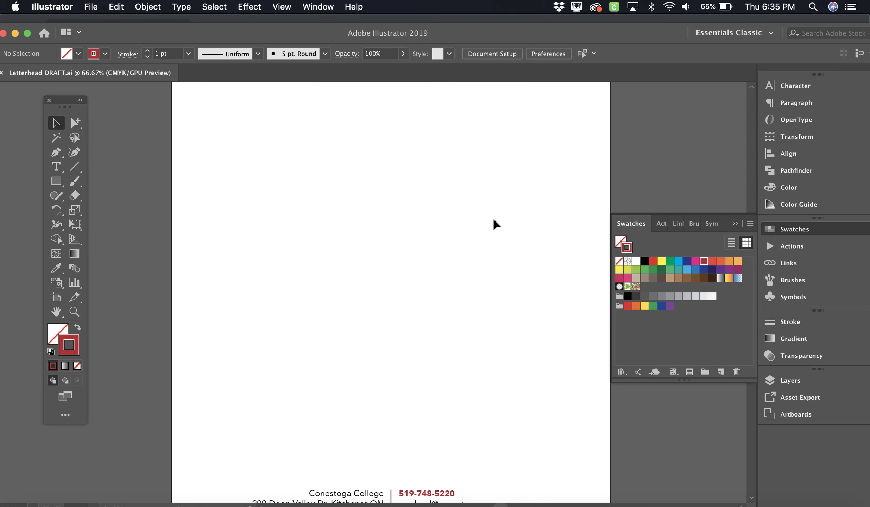
scroll(494, 218, up, 10)
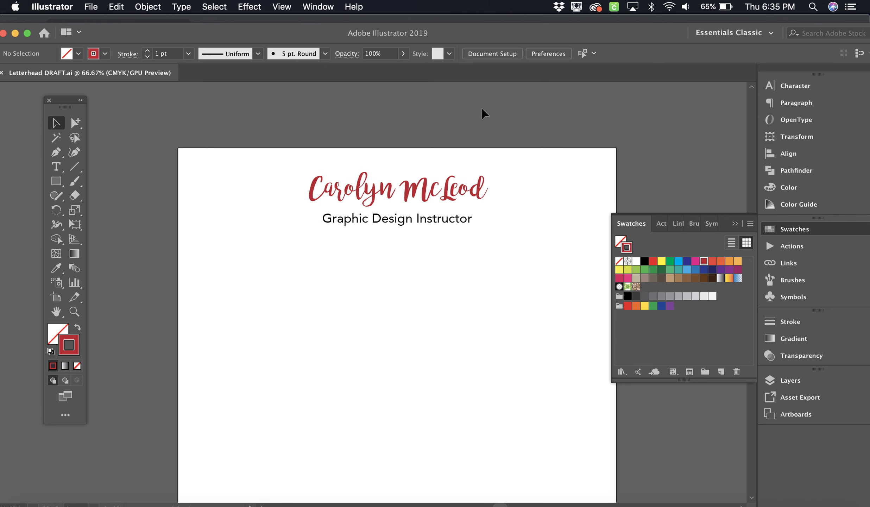
scroll(535, 282, down, 5)
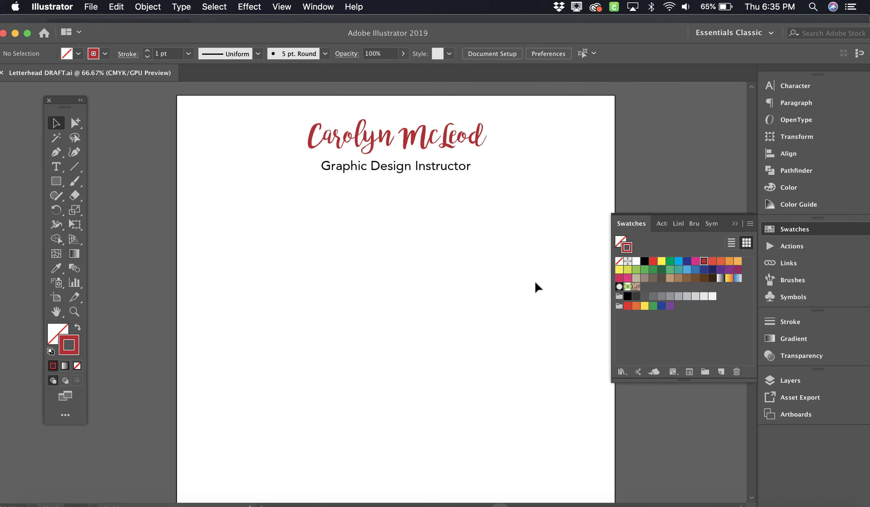
scroll(535, 280, down, 4)
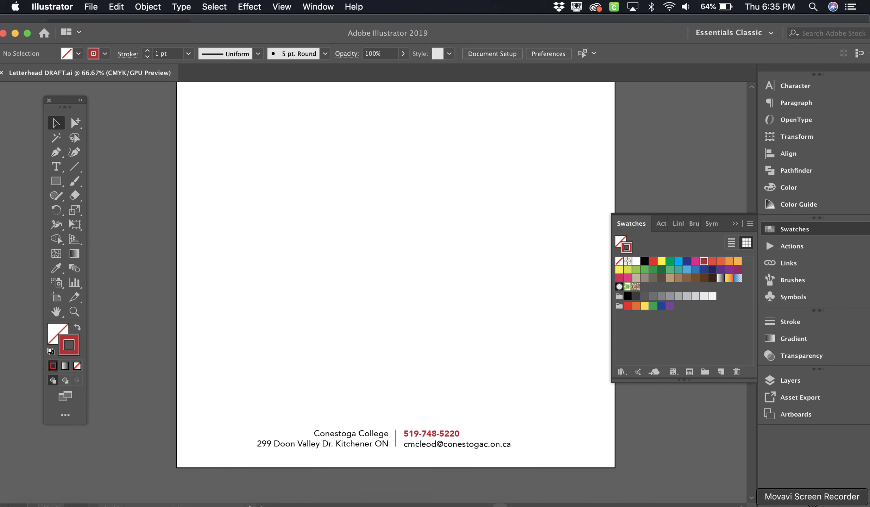
click(812, 504)
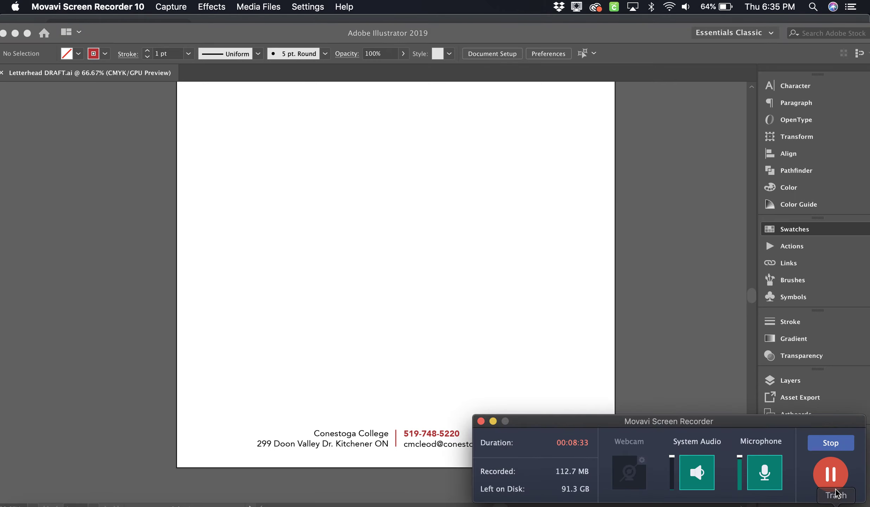